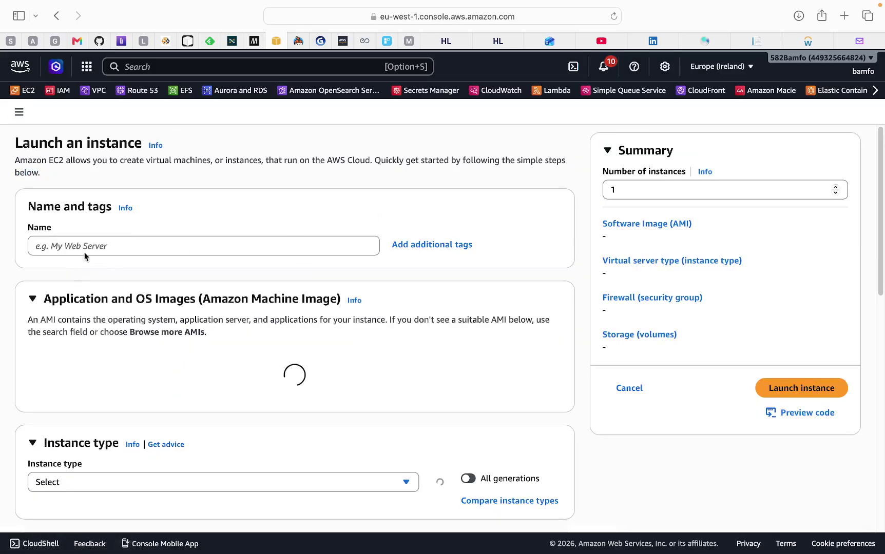
# Name the instance test-natgw and choose Ubuntu as its operating system image
pyautogui.click(85, 245)
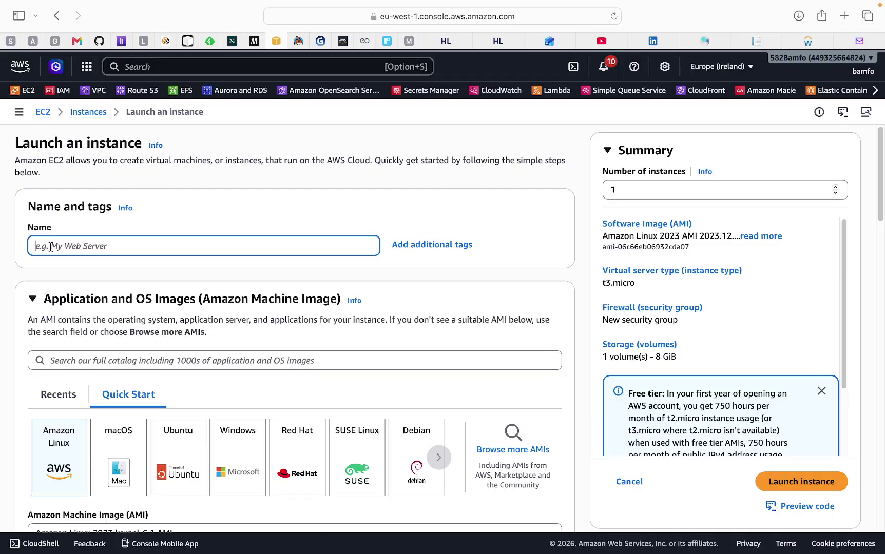
pyautogui.write('test-nat')
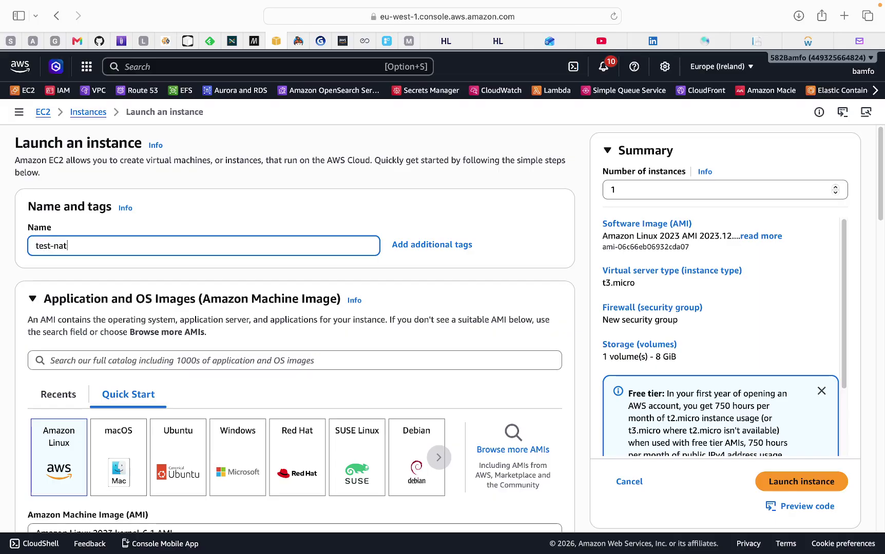
pyautogui.write('gw')
pyautogui.scroll(-2, 160, 281)
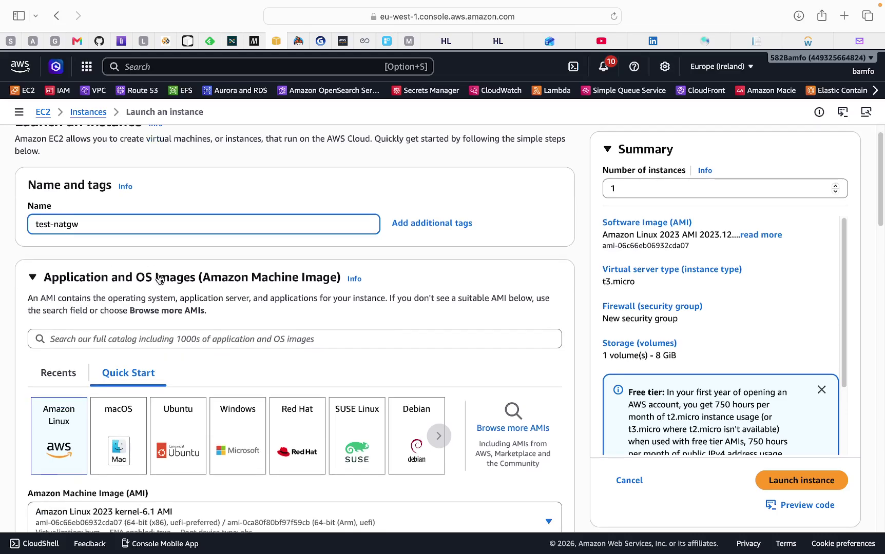
pyautogui.click(184, 424)
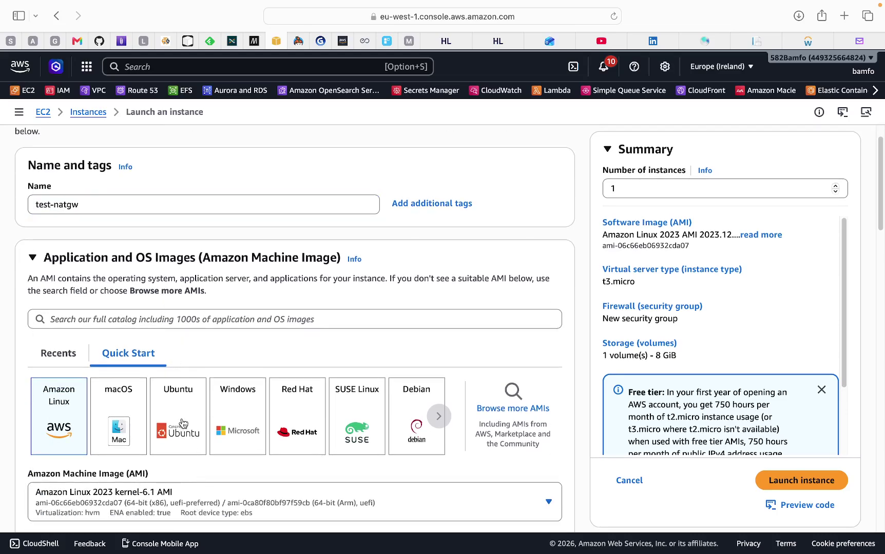
# Set the instance's login to proceed without a key pair
pyautogui.scroll(-5, 285, 345)
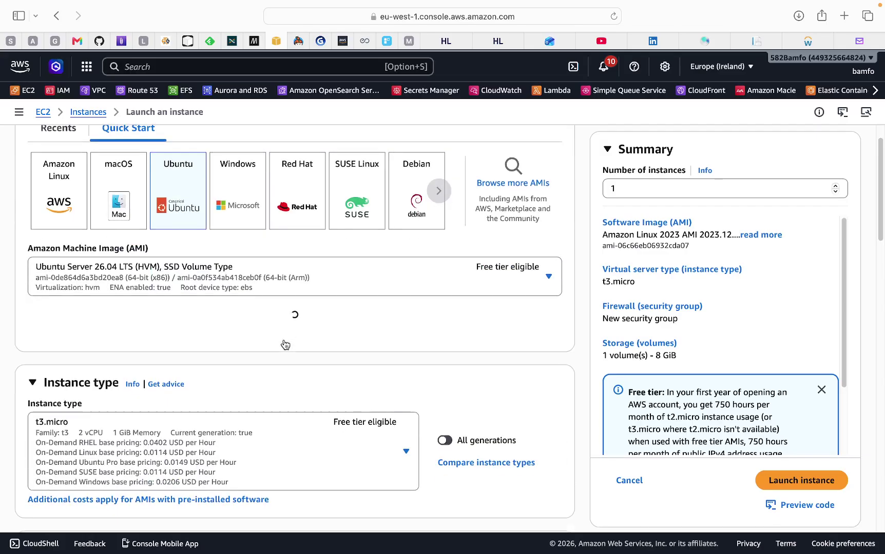
pyautogui.scroll(-3, 286, 344)
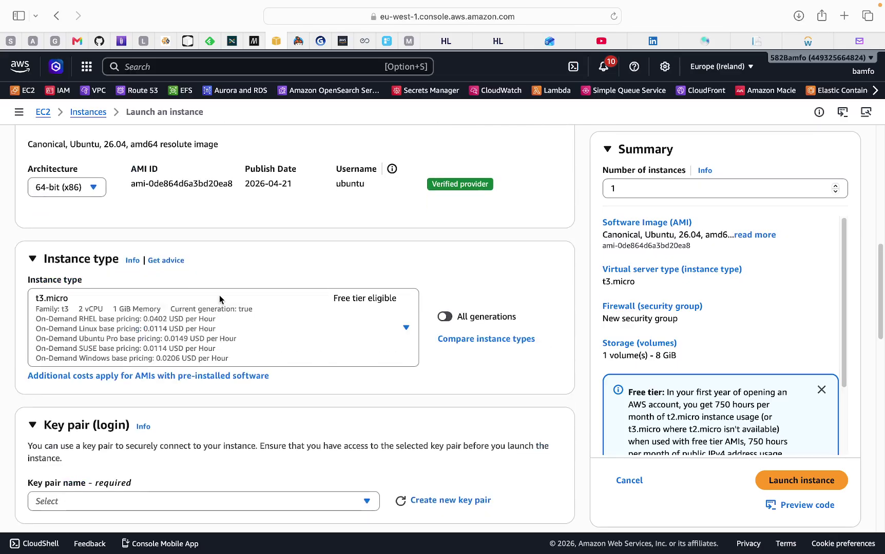
pyautogui.scroll(-3, 220, 298)
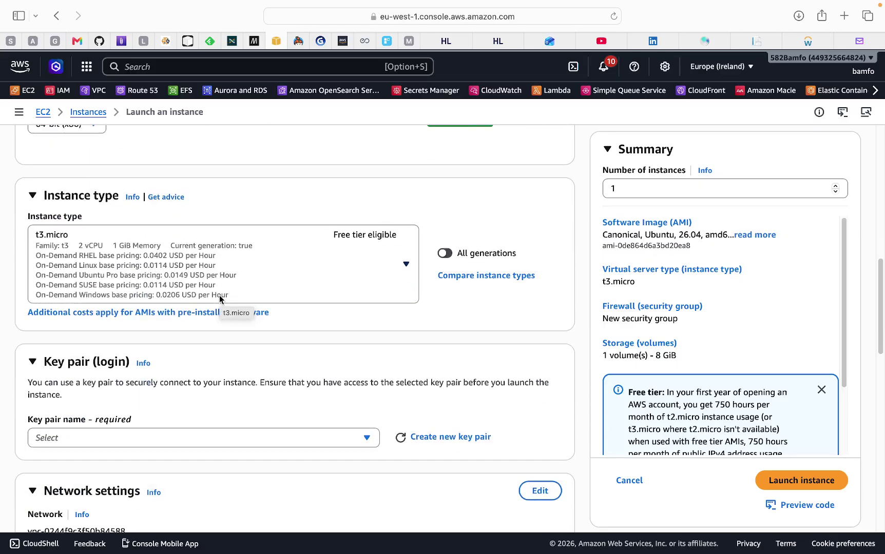
pyautogui.scroll(-2, 221, 300)
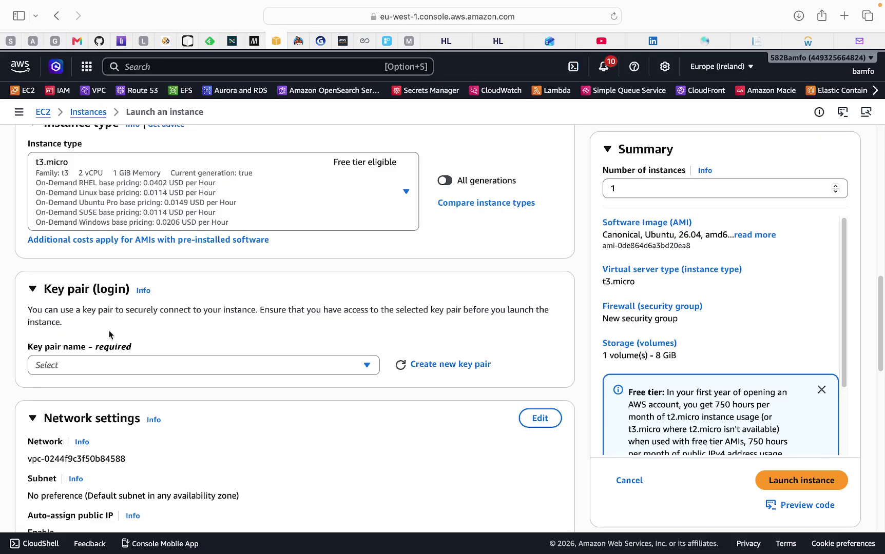
pyautogui.click(138, 368)
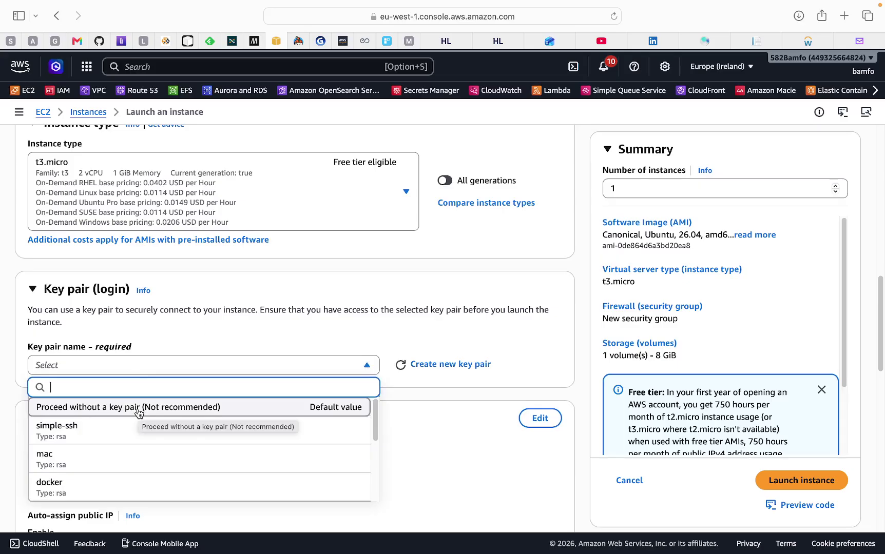
pyautogui.click(138, 408)
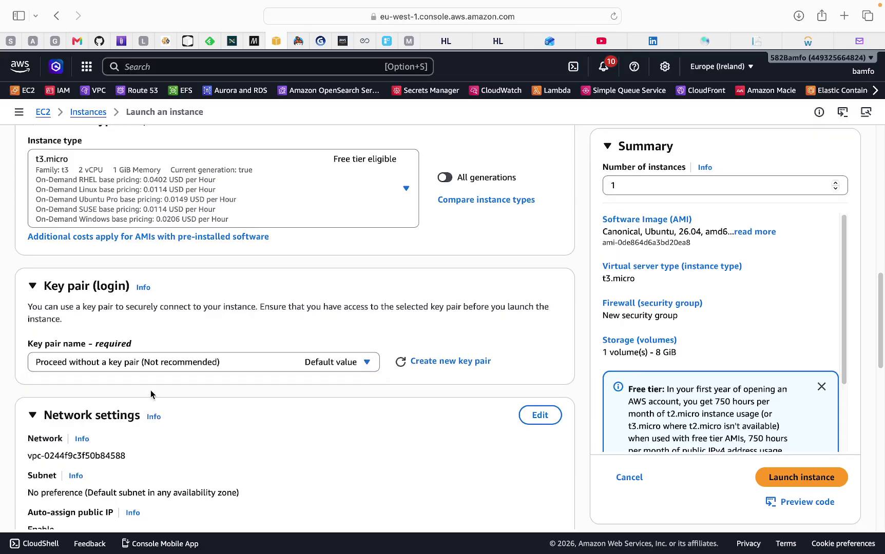
# Edit the network settings and place the instance in the VPC named test (10.0.0.0/16)
pyautogui.scroll(-1, 198, 388)
pyautogui.scroll(-3, 197, 391)
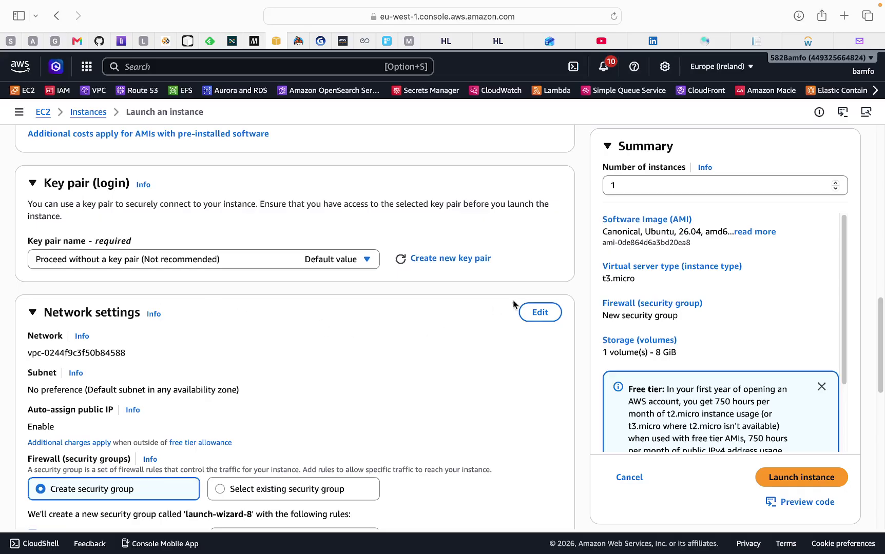
pyautogui.click(540, 313)
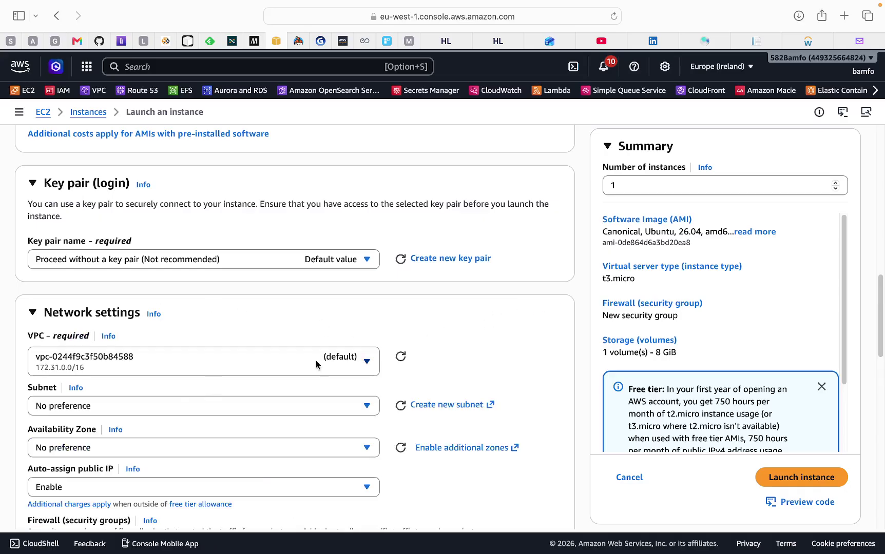
pyautogui.scroll(-1, 169, 345)
pyautogui.click(175, 342)
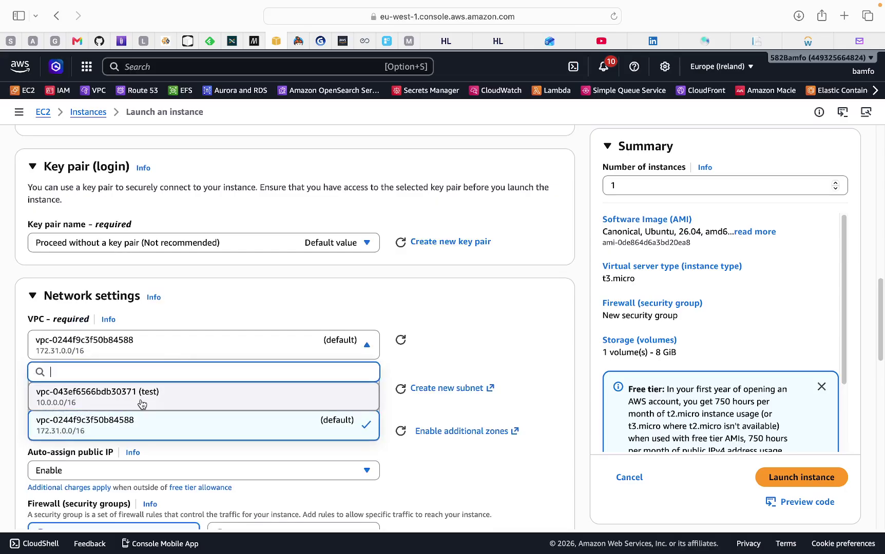
pyautogui.click(181, 393)
# Switch the firewall to an existing security group and select the default group
pyautogui.scroll(-2, 287, 341)
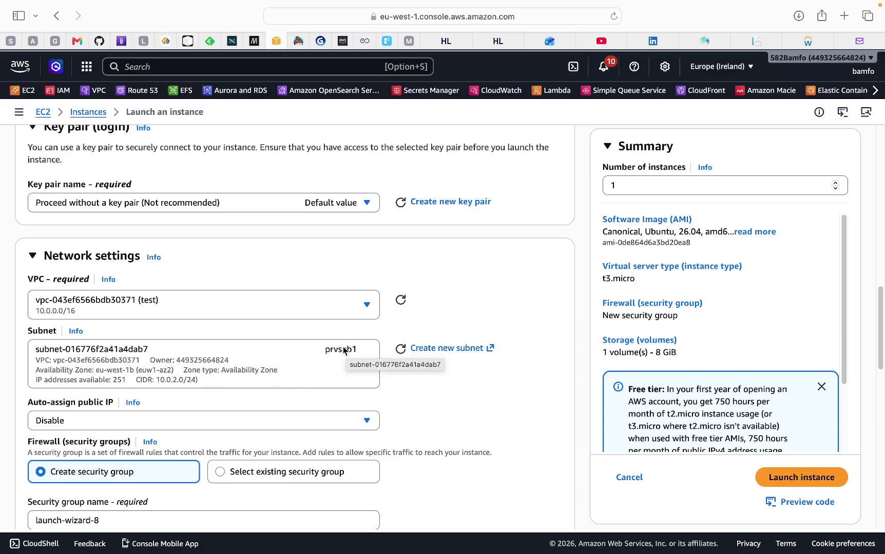
pyautogui.scroll(-1, 316, 343)
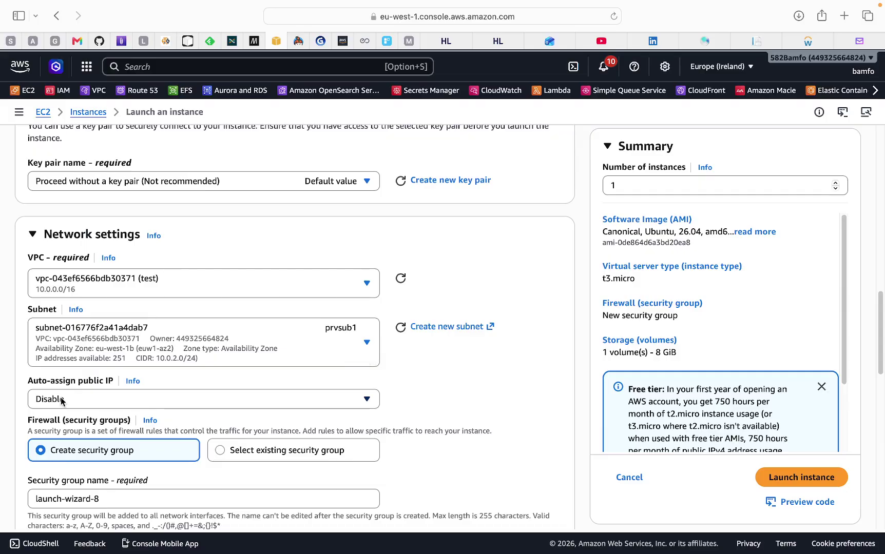
pyautogui.scroll(-2, 205, 354)
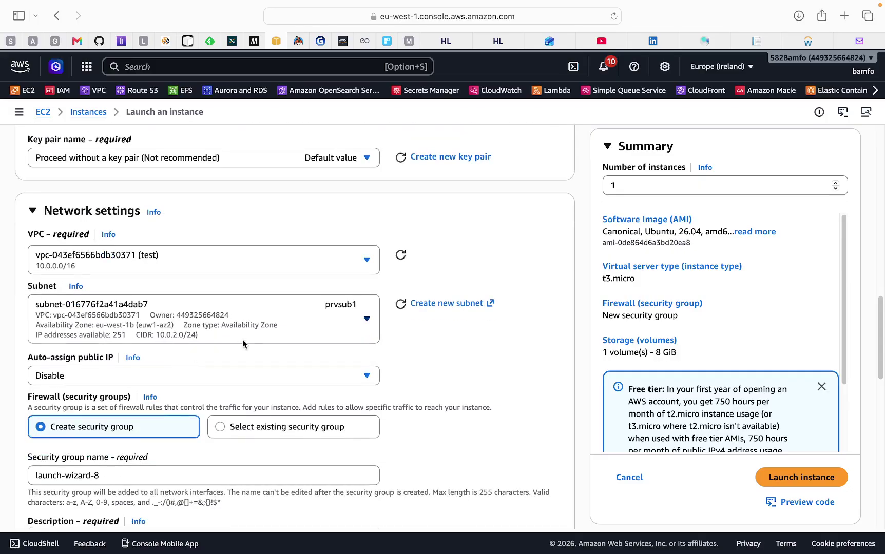
pyautogui.scroll(-1, 231, 361)
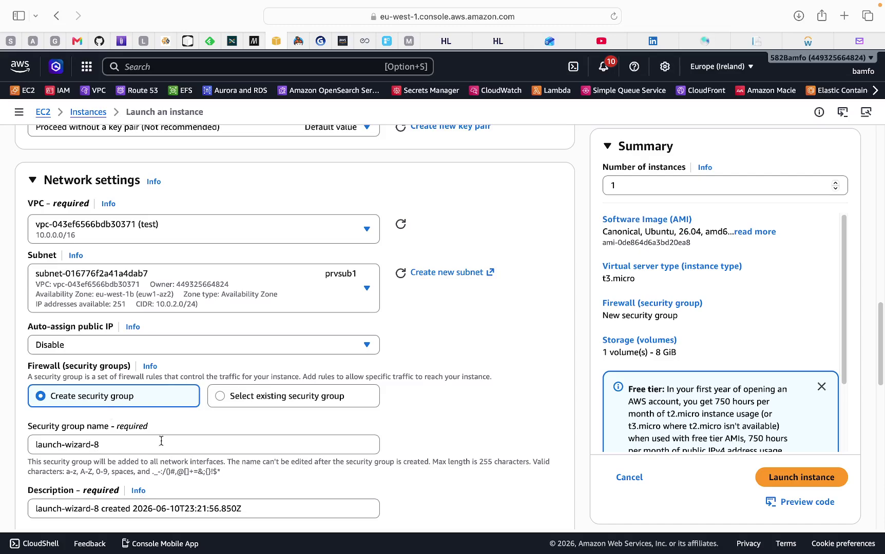
pyautogui.click(220, 399)
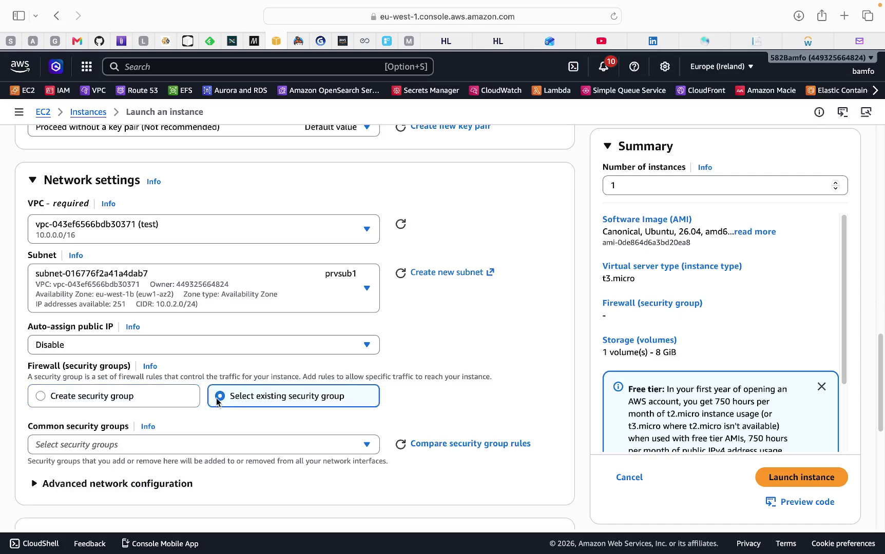
pyautogui.click(177, 452)
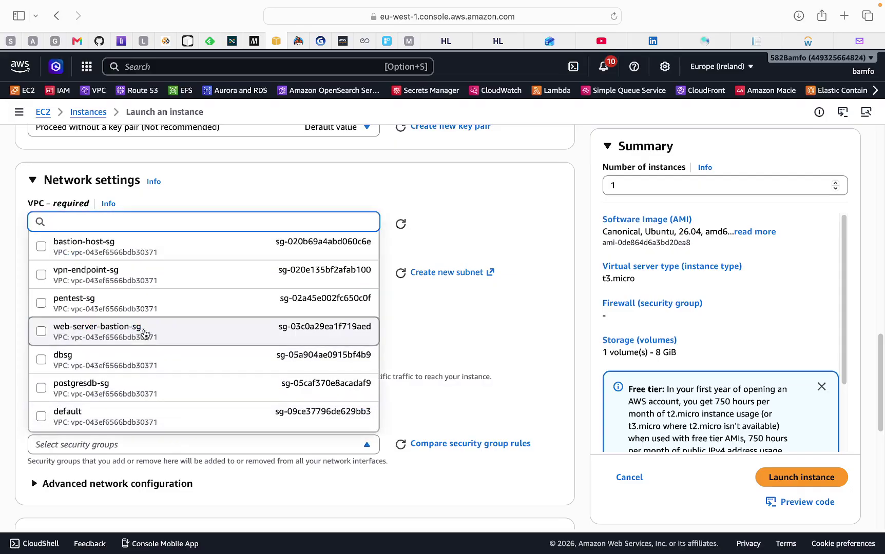
pyautogui.scroll(-1, 226, 376)
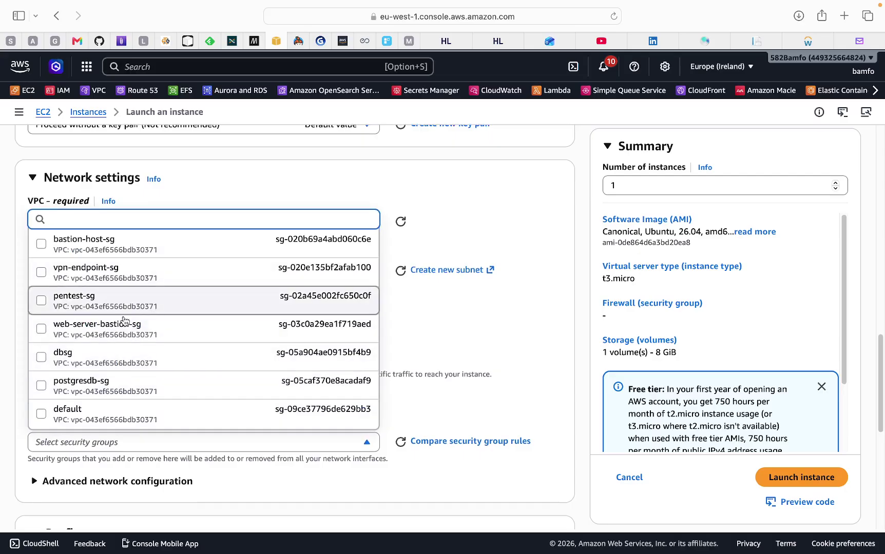
pyautogui.scroll(-1, 177, 354)
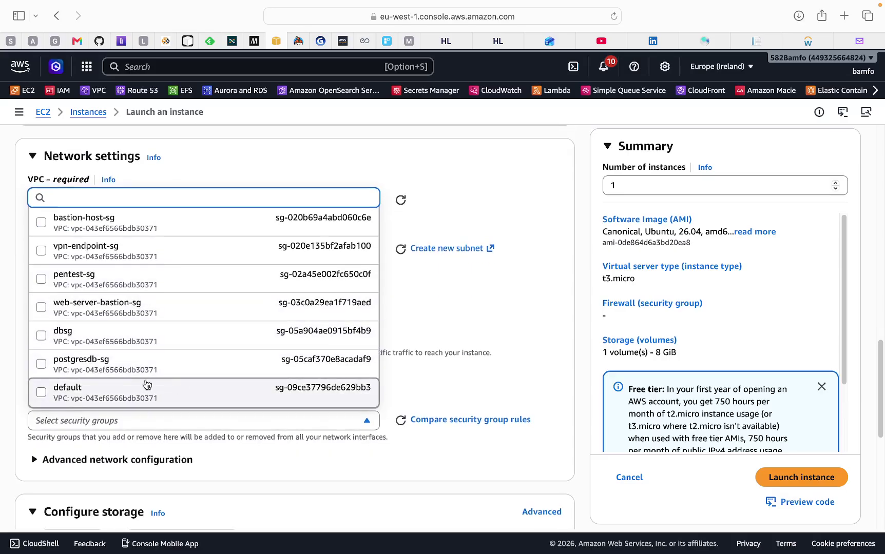
pyautogui.click(144, 398)
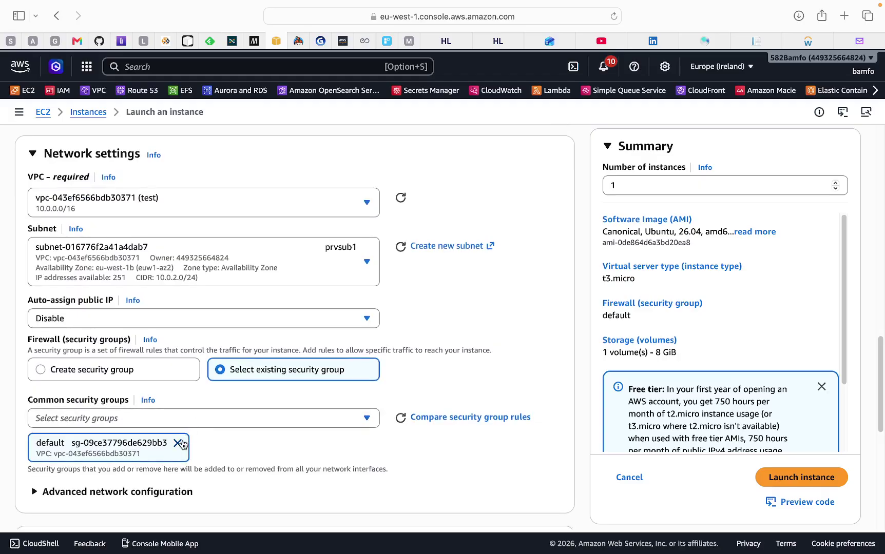
# Replace the default security group with bastion-host-sg
pyautogui.click(178, 443)
pyautogui.click(178, 420)
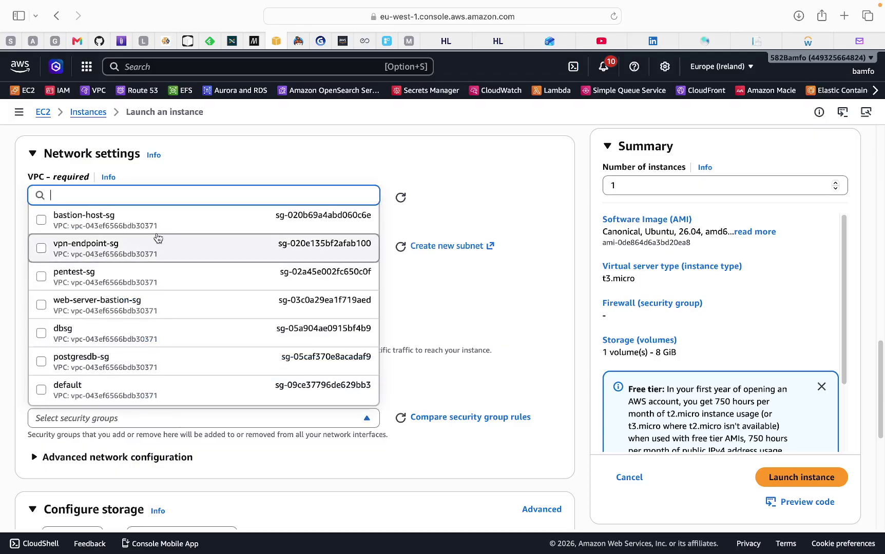
pyautogui.click(136, 231)
# Expand the advanced details of the instance configuration, leaving the storage settings as they are
pyautogui.scroll(-5, 207, 361)
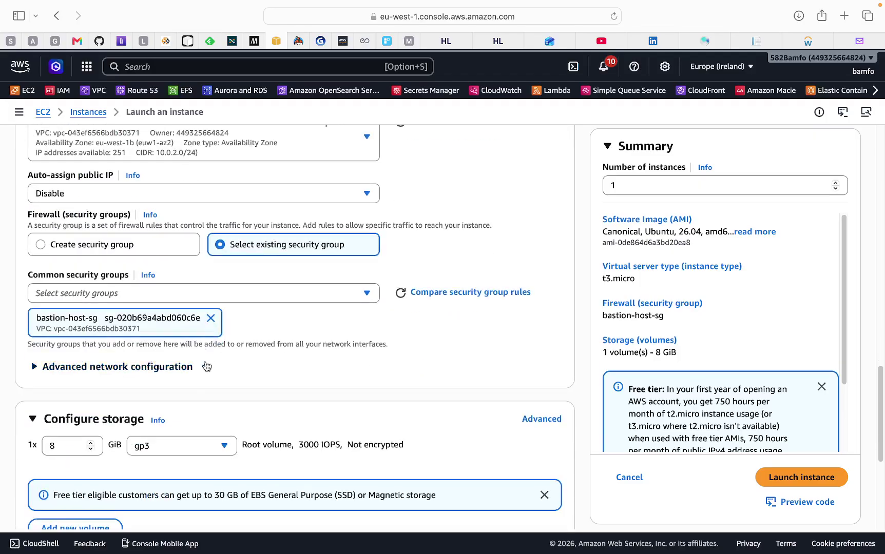
pyautogui.scroll(-3, 207, 360)
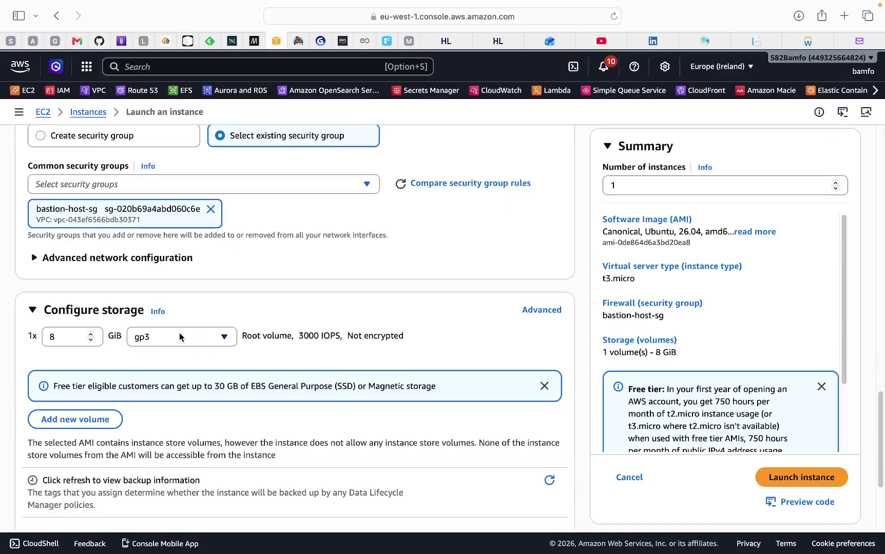
pyautogui.scroll(-6, 187, 337)
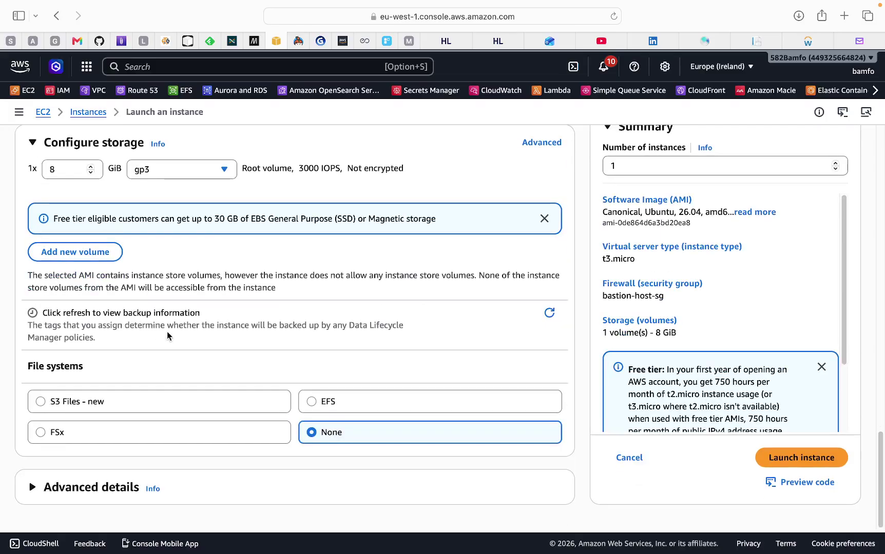
pyautogui.click(35, 491)
# Look through the advanced details of the instance for the IAM instance profile setting
pyautogui.scroll(-5, 204, 413)
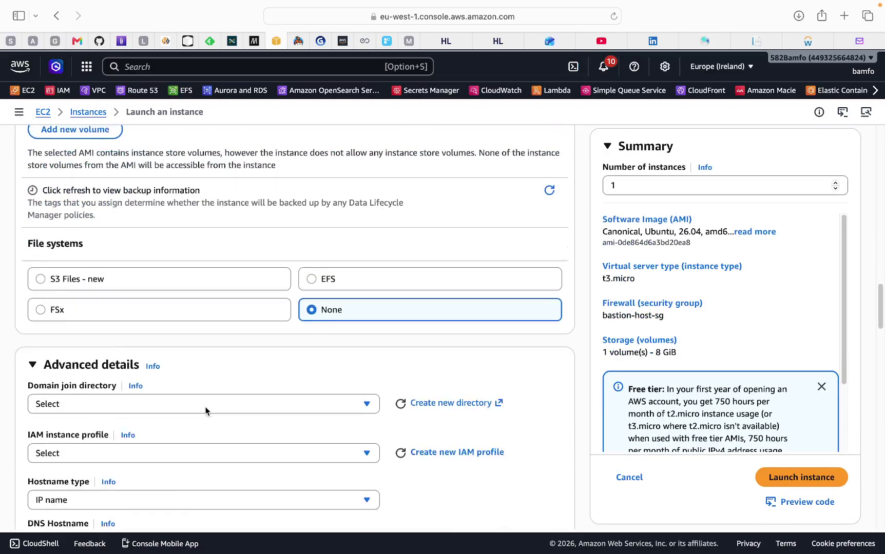
pyautogui.scroll(-3, 205, 411)
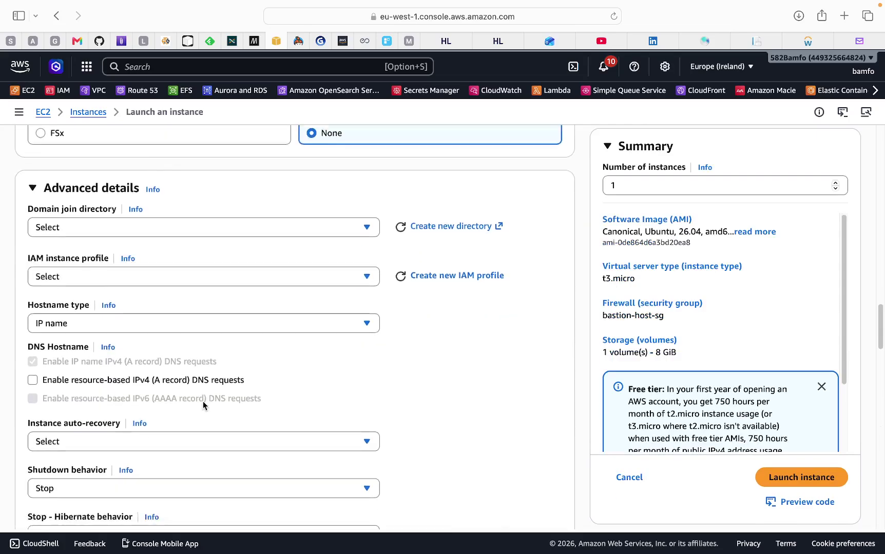
pyautogui.scroll(-3, 203, 401)
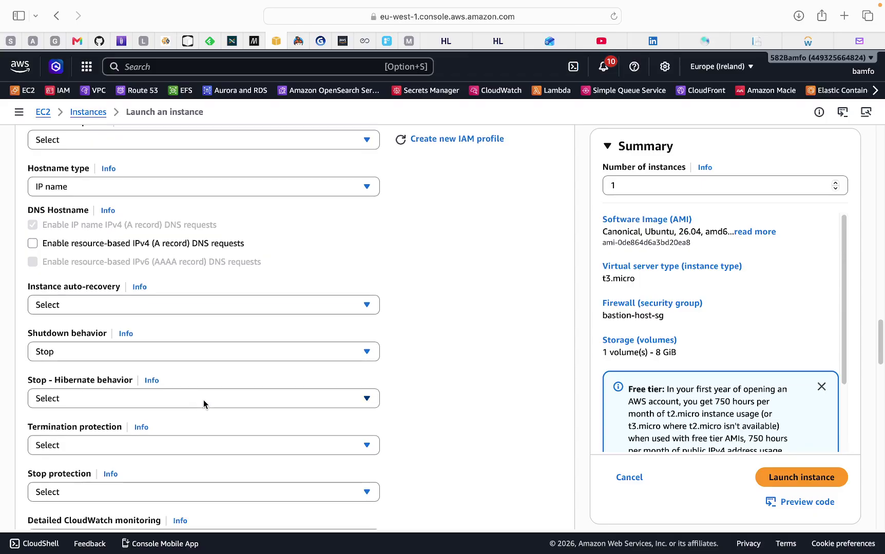
pyautogui.scroll(-8, 203, 404)
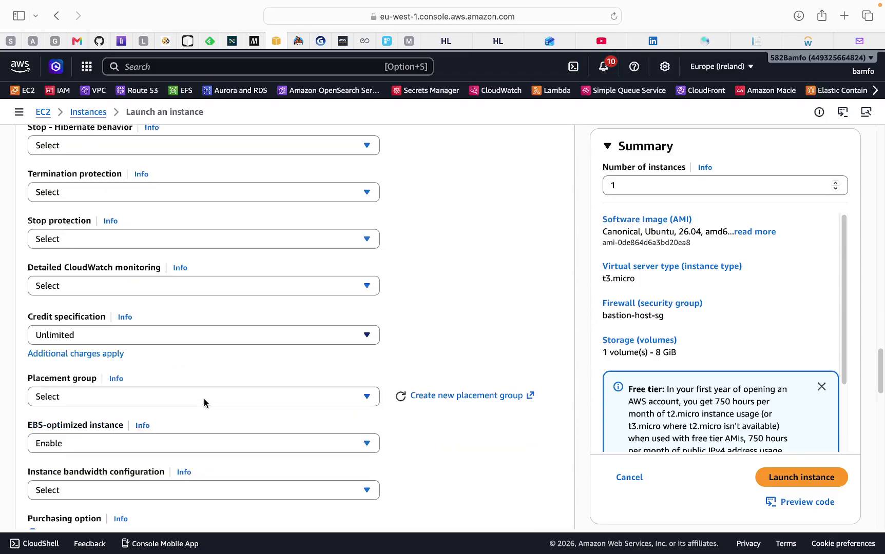
pyautogui.scroll(-10, 204, 403)
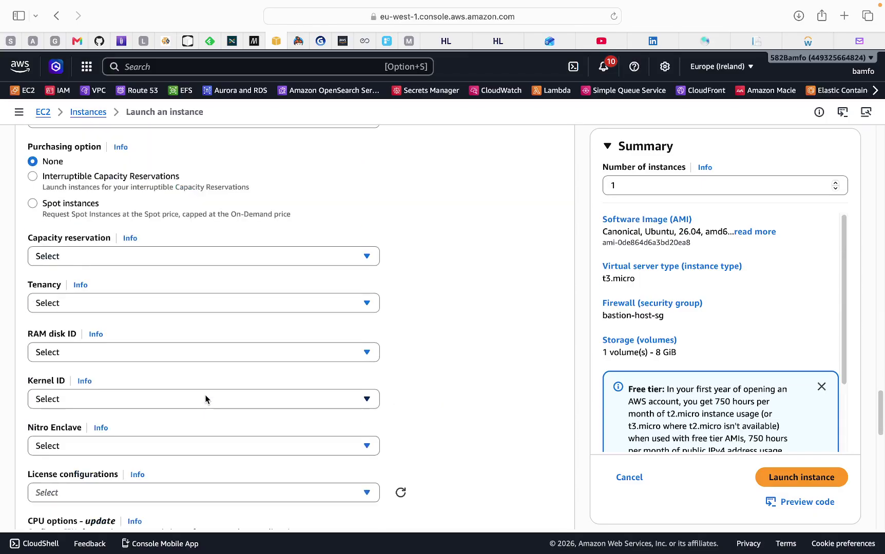
pyautogui.scroll(-3, 205, 398)
pyautogui.scroll(10, 205, 395)
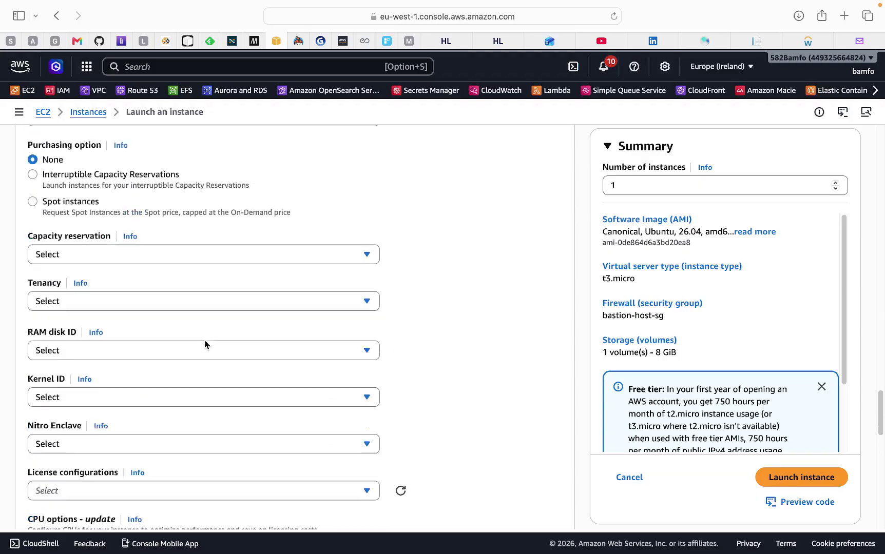
pyautogui.scroll(1, 204, 341)
pyautogui.scroll(3, 202, 339)
pyautogui.scroll(3, 201, 337)
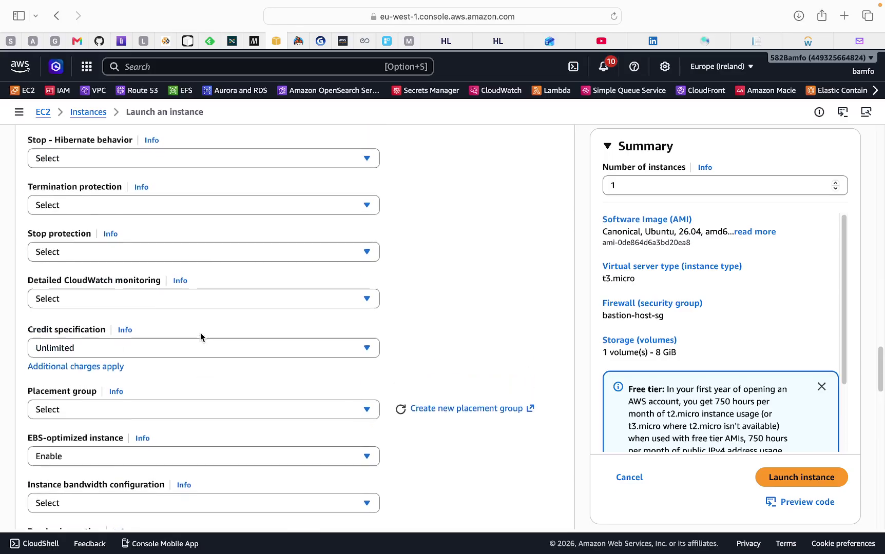
pyautogui.scroll(4, 201, 337)
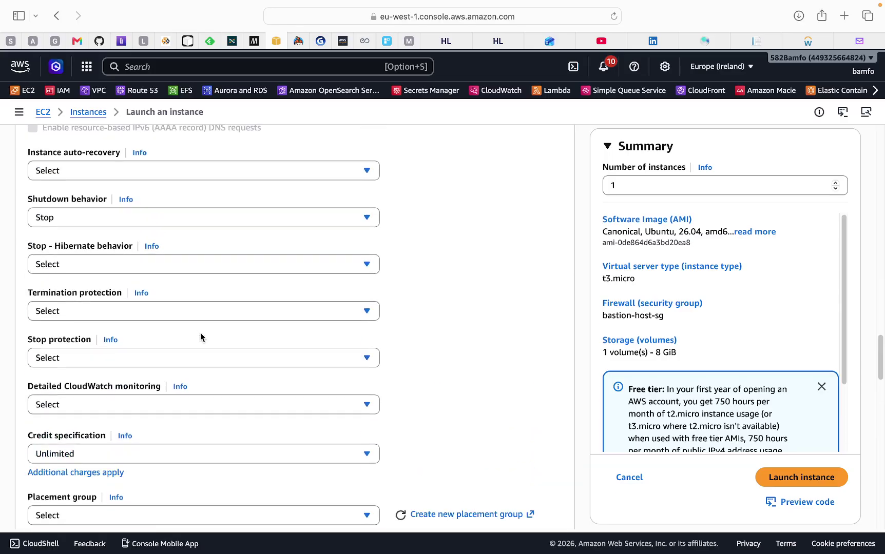
pyautogui.scroll(7, 200, 337)
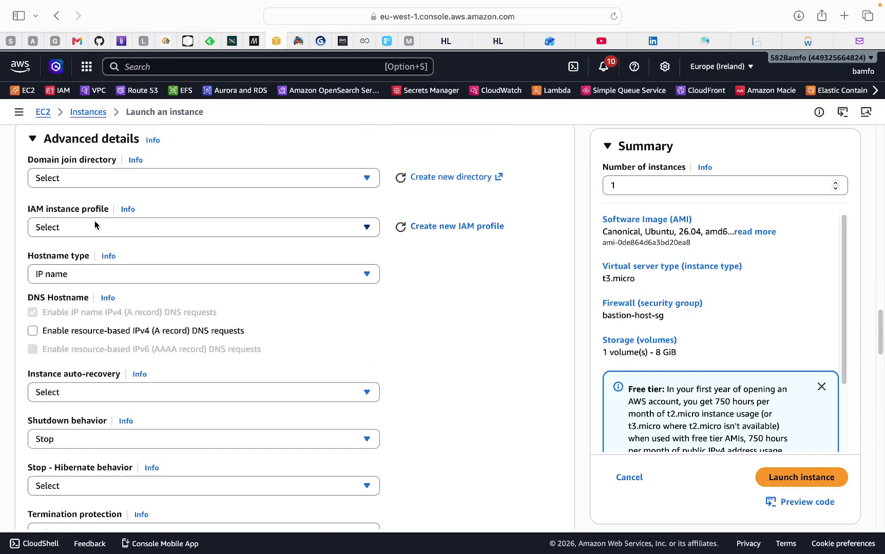
# Set the IAM instance profile of the new instance to dev-instance
pyautogui.click(98, 231)
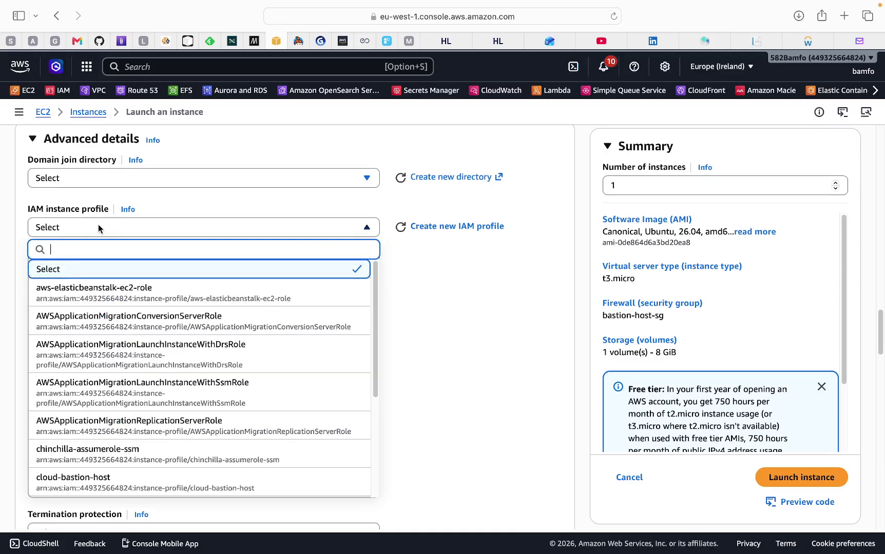
pyautogui.scroll(-1, 158, 384)
pyautogui.scroll(-5, 158, 384)
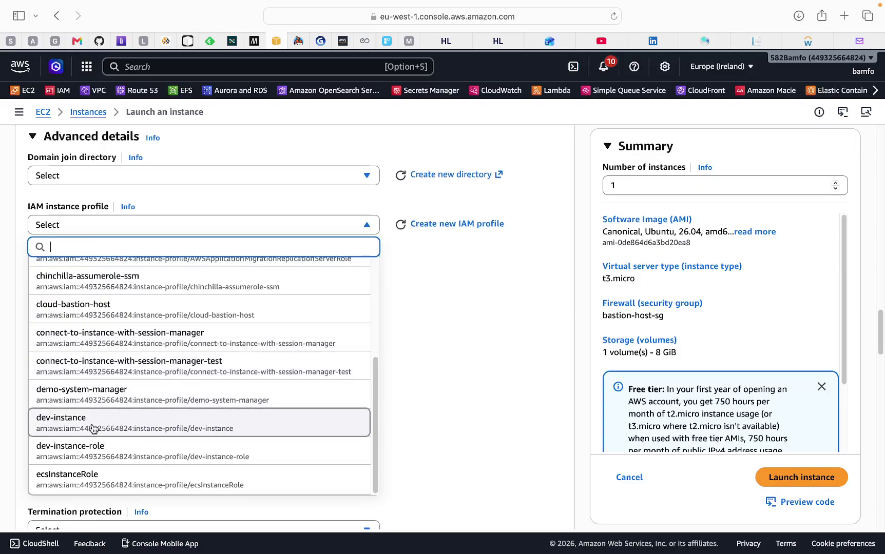
pyautogui.click(93, 430)
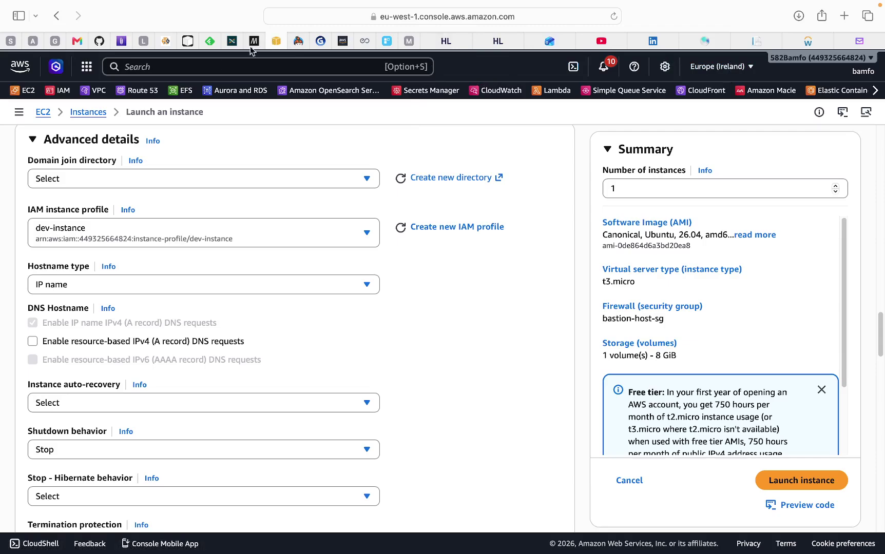
# Search the console for "iam", open the IAM service in a separate browser tab and switch to it
pyautogui.click(166, 66)
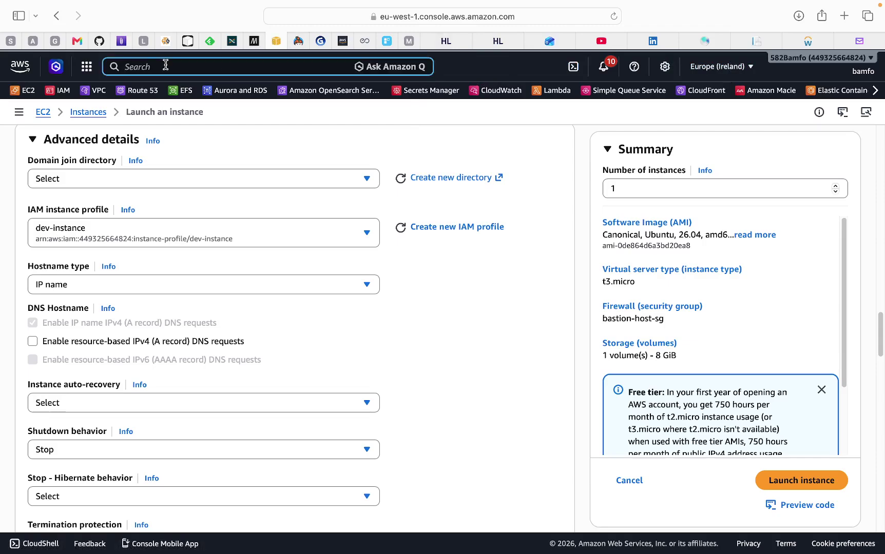
pyautogui.write('iam')
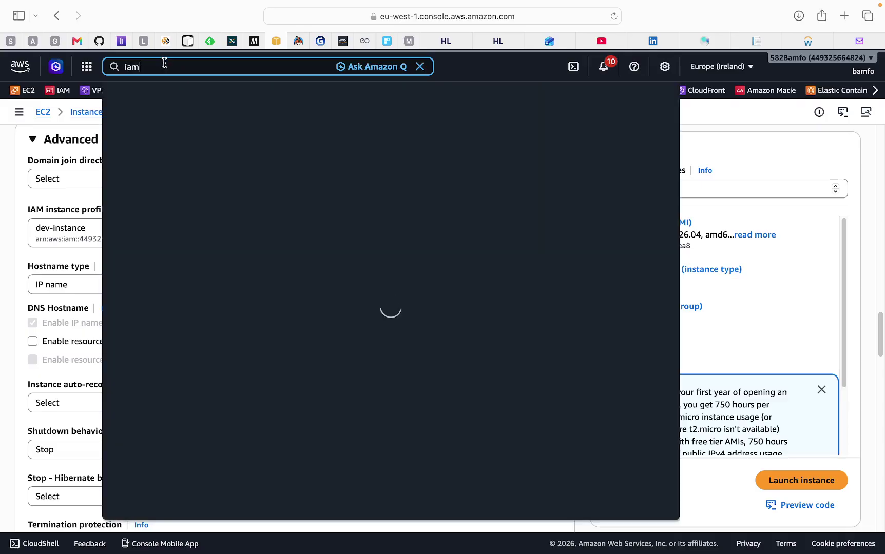
pyautogui.rightClick(302, 134)
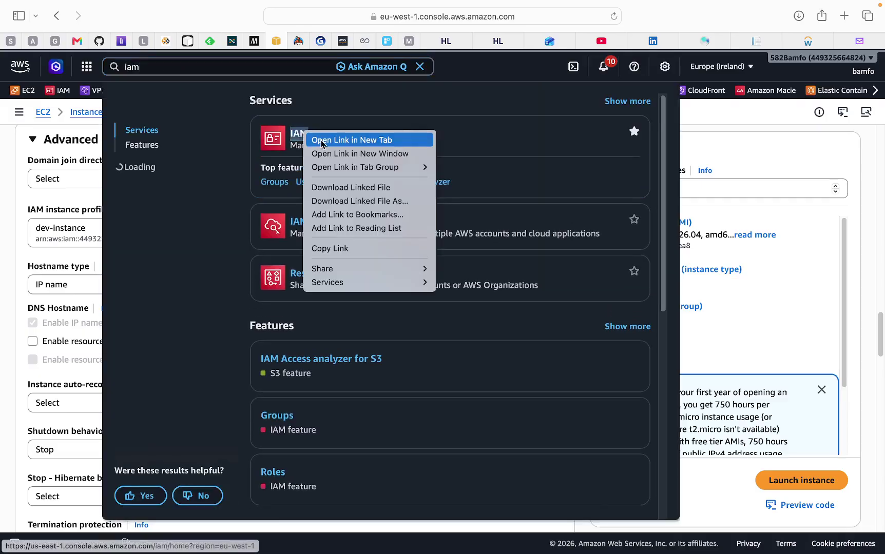
pyautogui.click(322, 139)
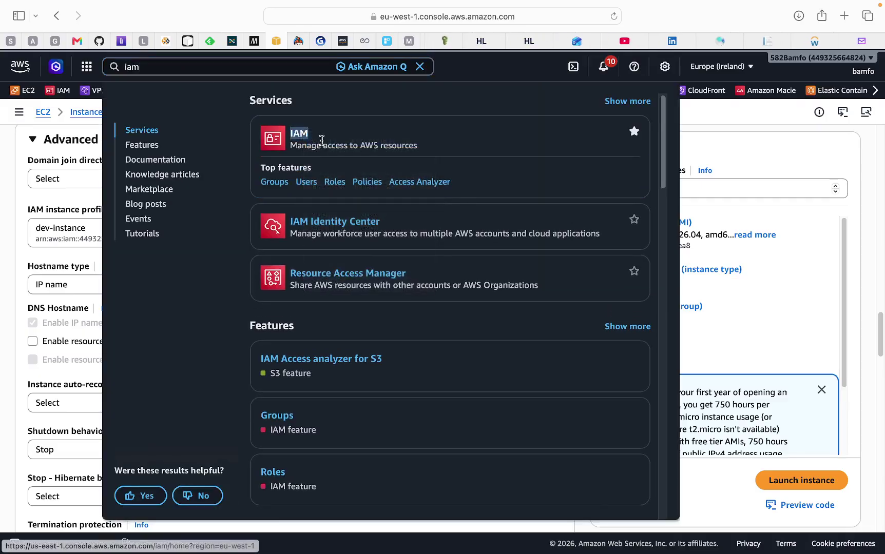
pyautogui.click(456, 41)
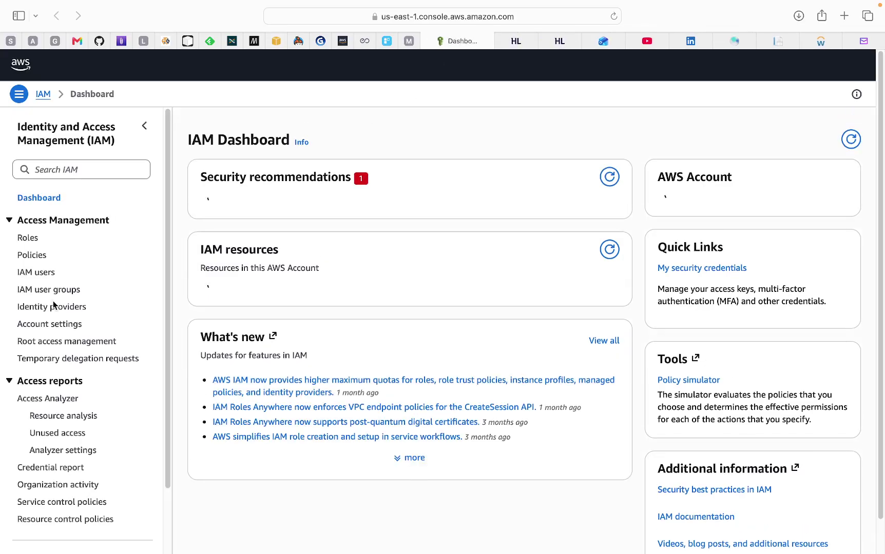
# Filter the IAM roles by "dev" and open the dev-instance role
pyautogui.click(32, 239)
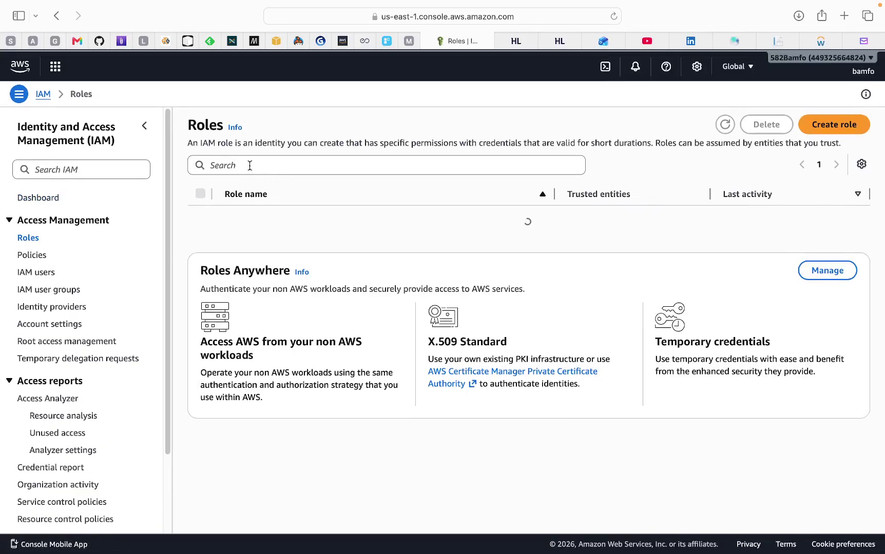
pyautogui.click(223, 166)
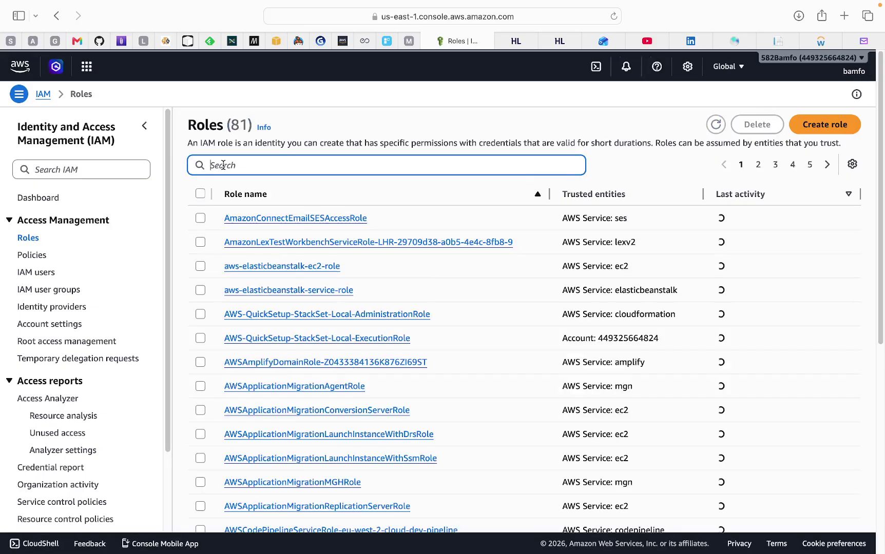
pyautogui.write('de')
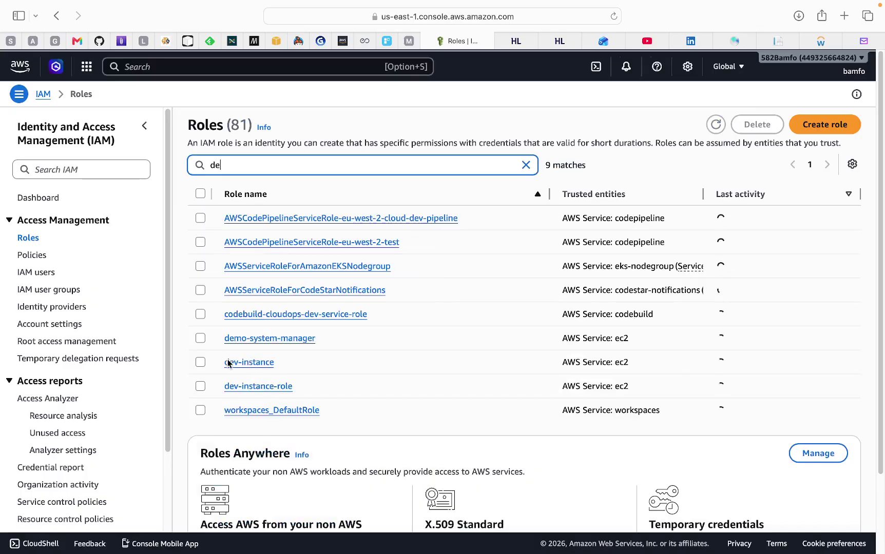
pyautogui.write('v')
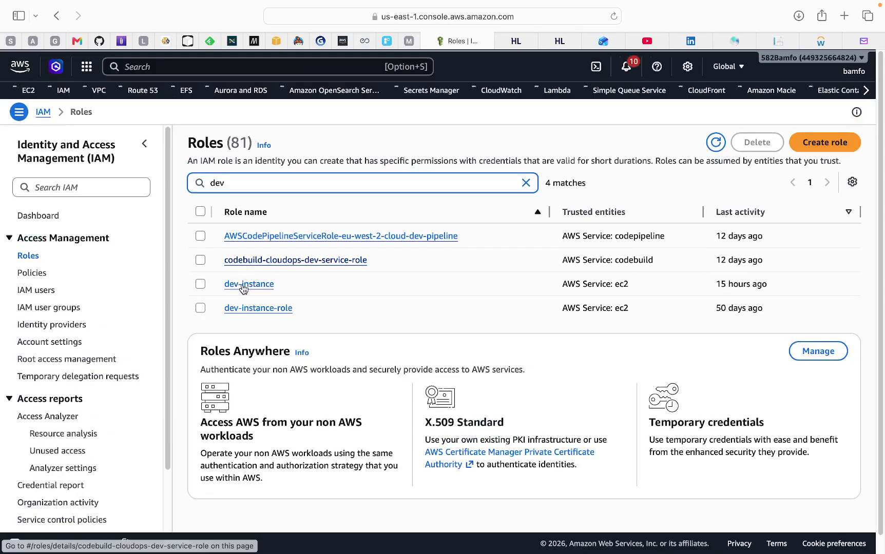
pyautogui.click(250, 291)
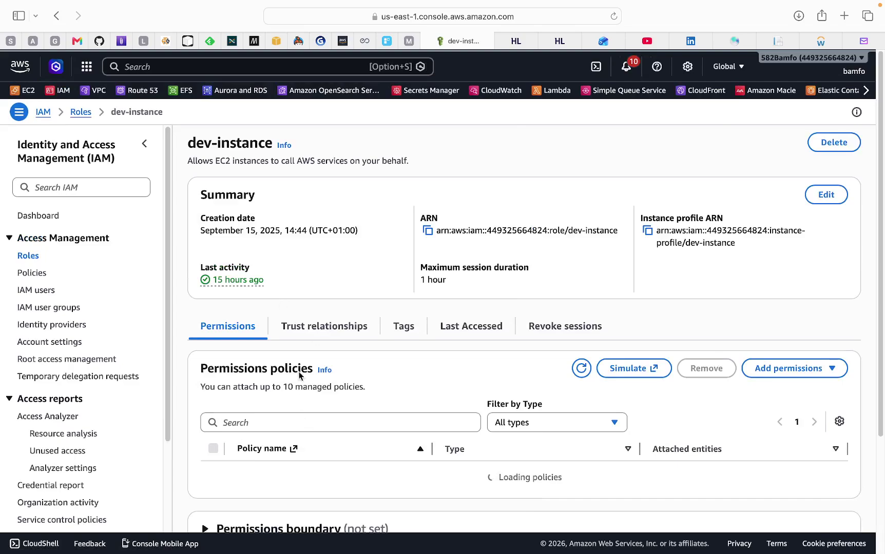
# Examine the role's permissions policies, expanding the AmazonSSMManagedInstanceCore policy to read its allowed actions and collapsing it again
pyautogui.scroll(-1, 277, 377)
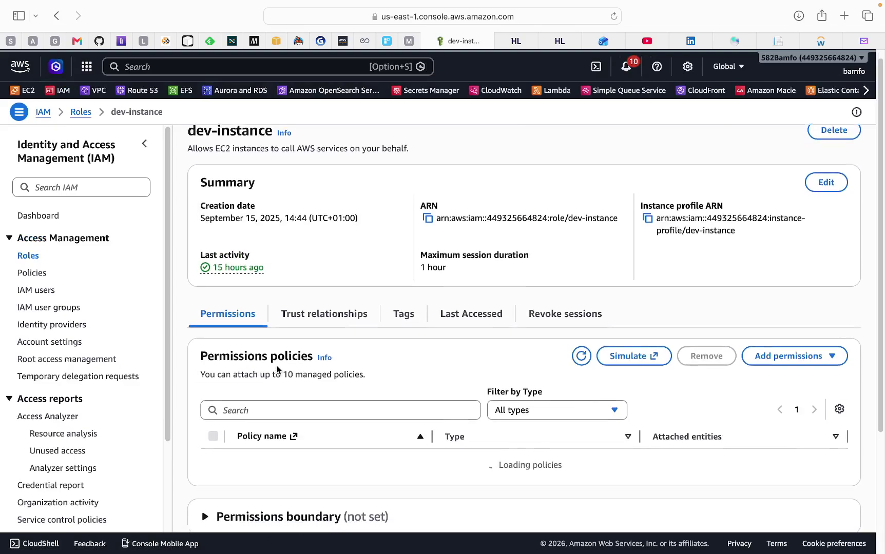
pyautogui.scroll(-4, 277, 370)
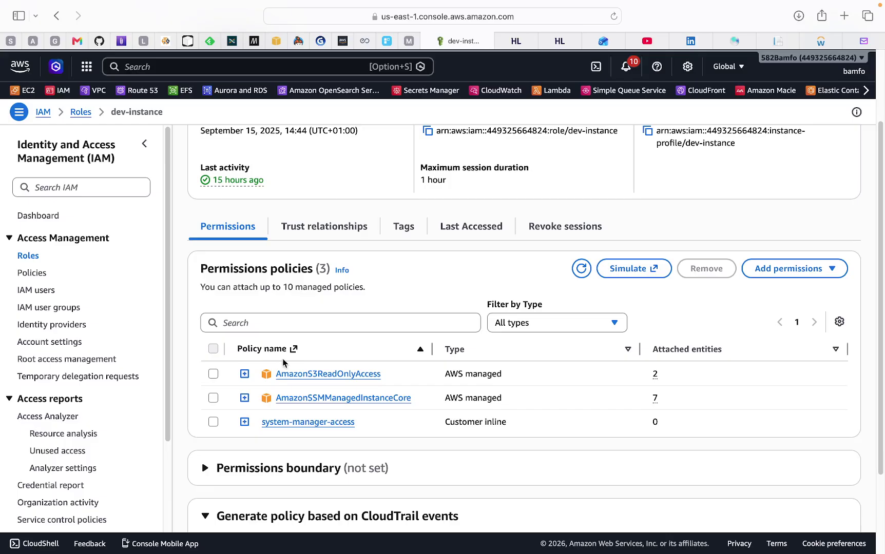
pyautogui.click(245, 399)
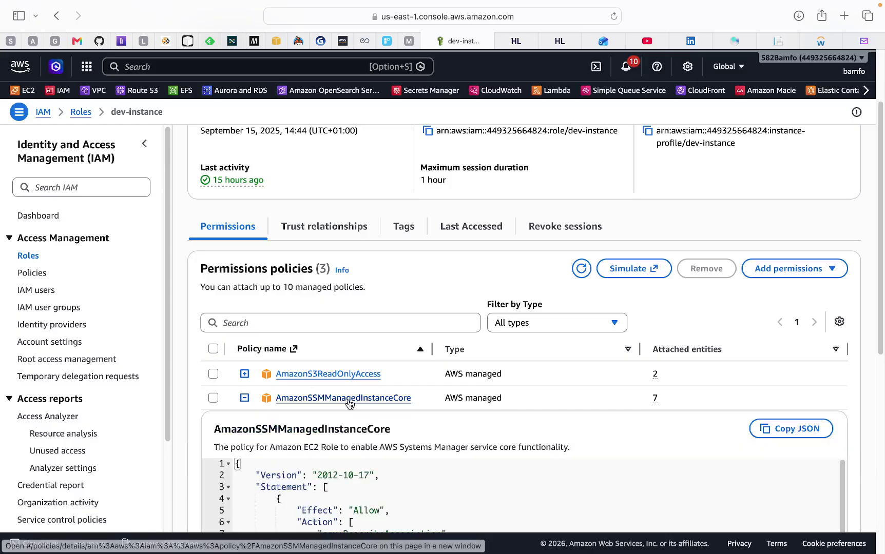
pyautogui.scroll(-3, 370, 396)
pyautogui.scroll(-2, 373, 387)
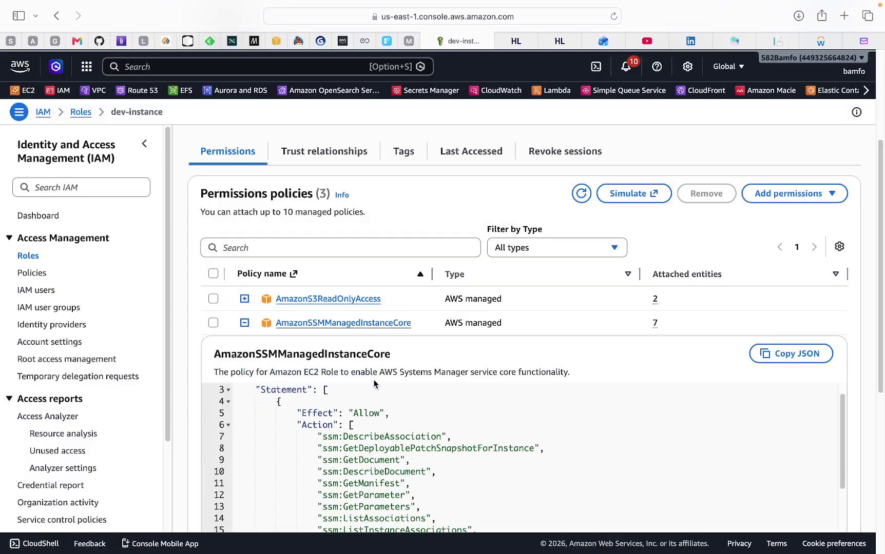
pyautogui.scroll(-3, 402, 417)
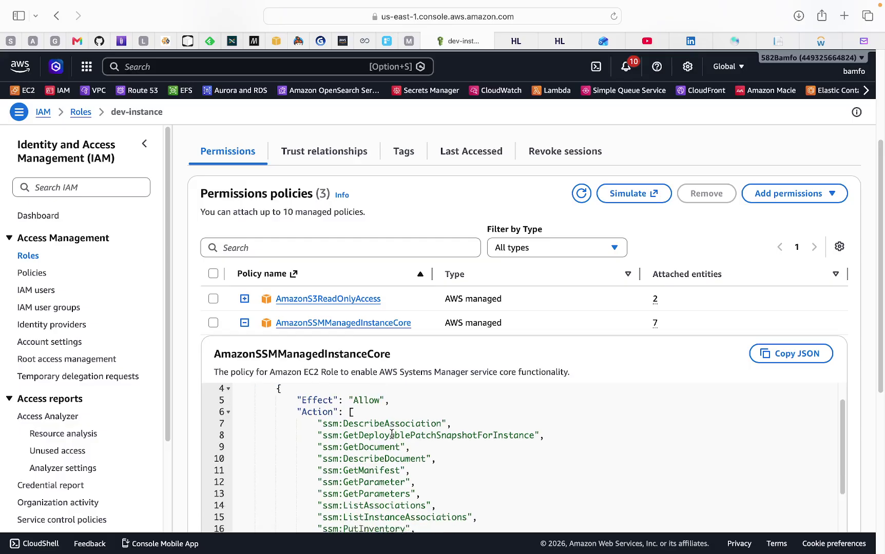
pyautogui.scroll(-2, 404, 413)
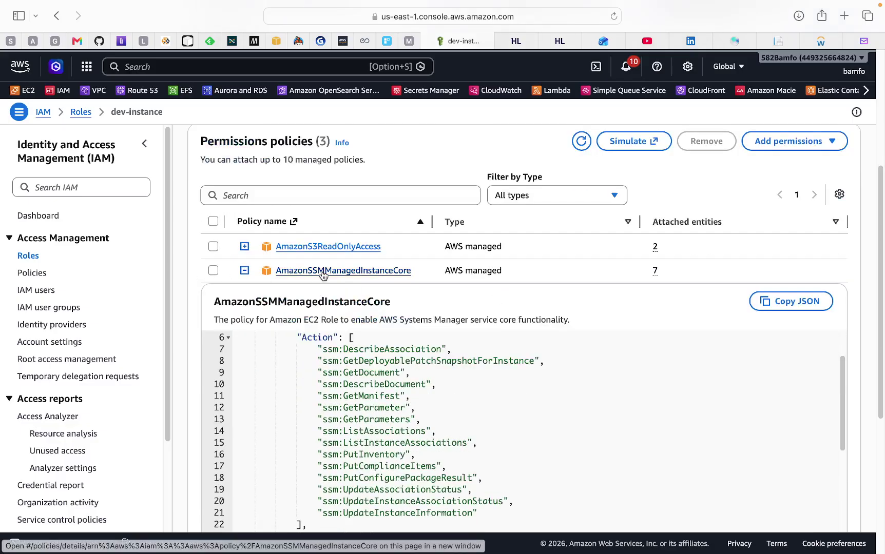
pyautogui.scroll(-5, 376, 458)
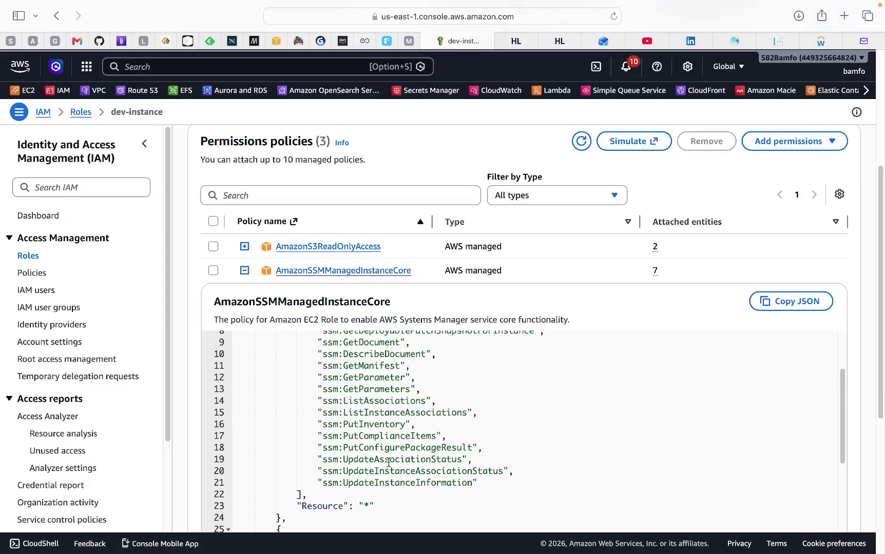
pyautogui.scroll(-1, 377, 458)
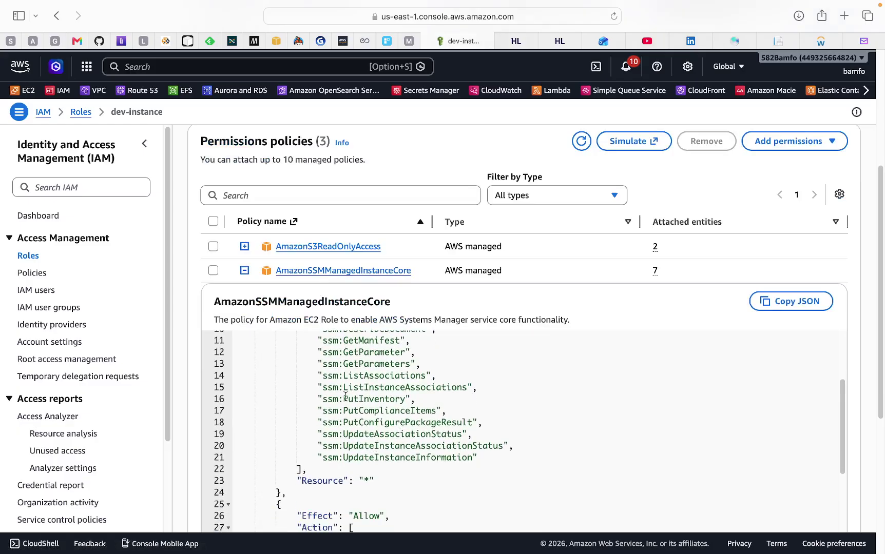
pyautogui.click(244, 272)
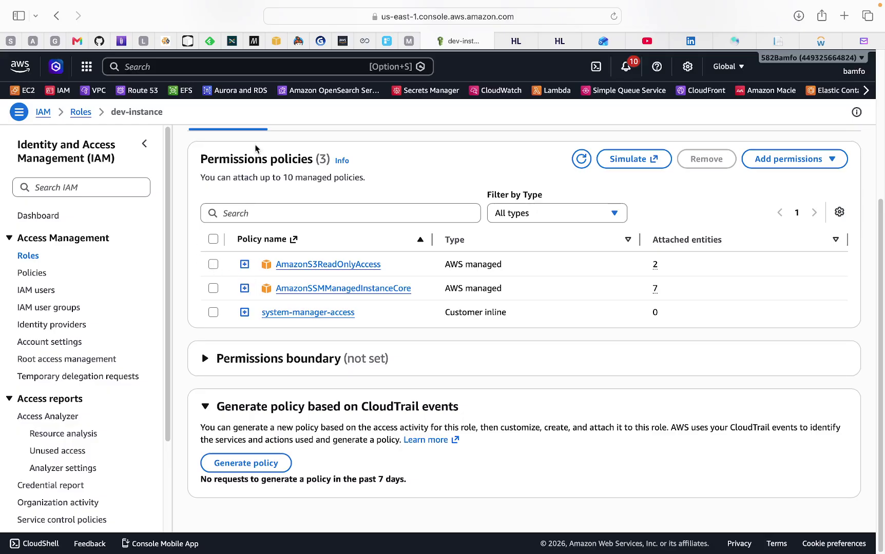
# Return to the EC2 launch form and launch the instance, leaving the remaining advanced details and user data as they are
pyautogui.click(277, 43)
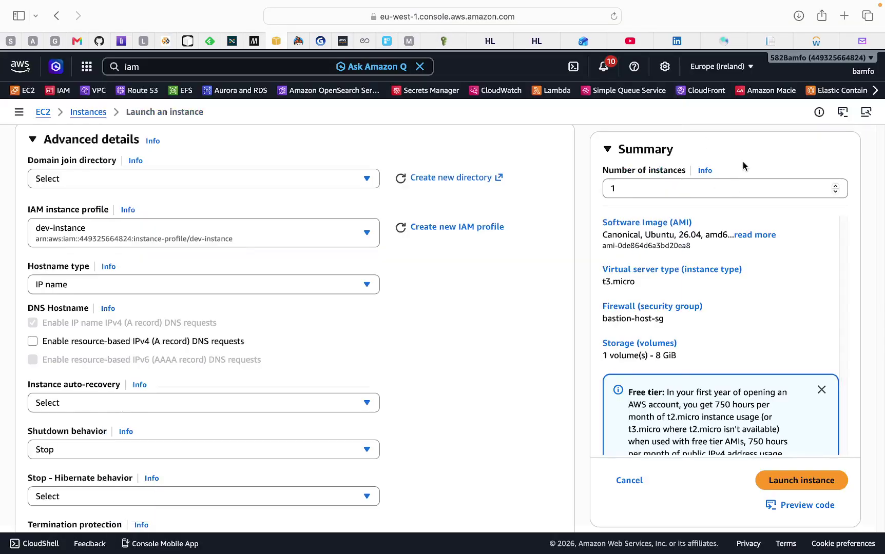
pyautogui.click(742, 165)
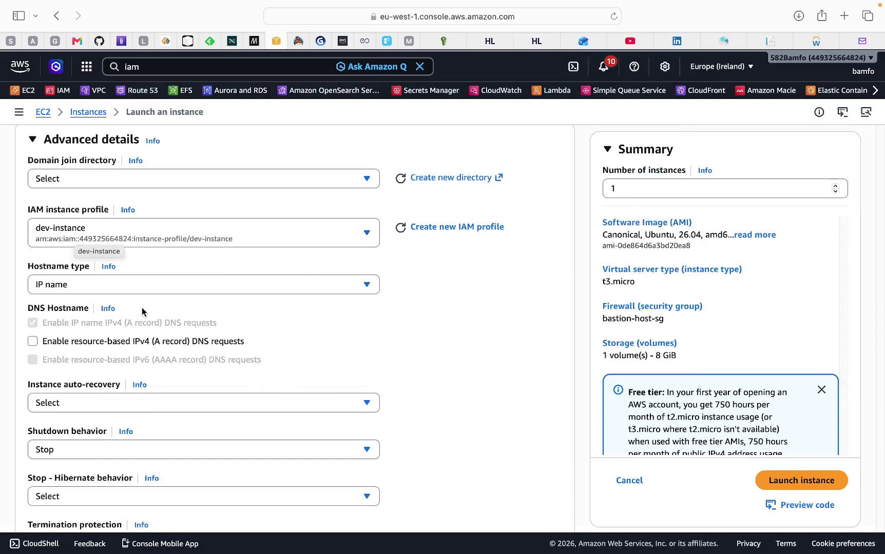
pyautogui.scroll(-5, 153, 348)
pyautogui.scroll(-8, 153, 348)
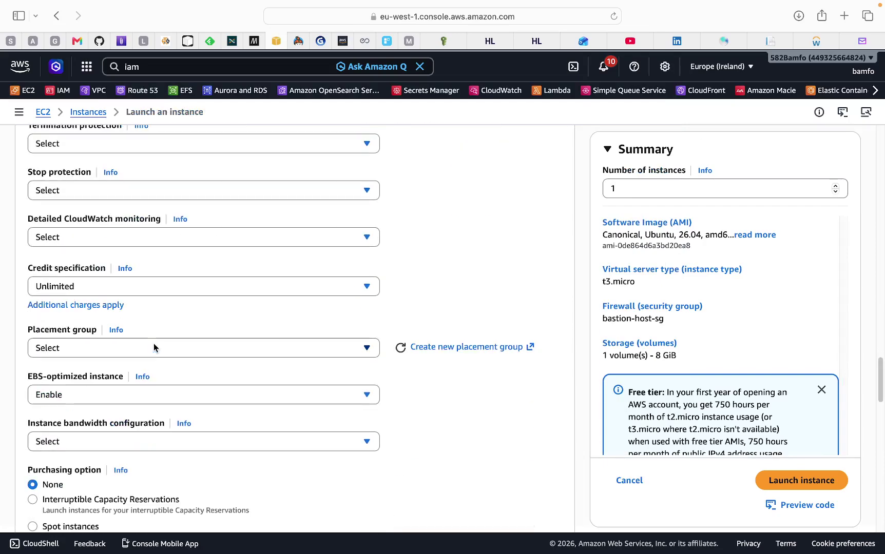
pyautogui.scroll(-20, 154, 347)
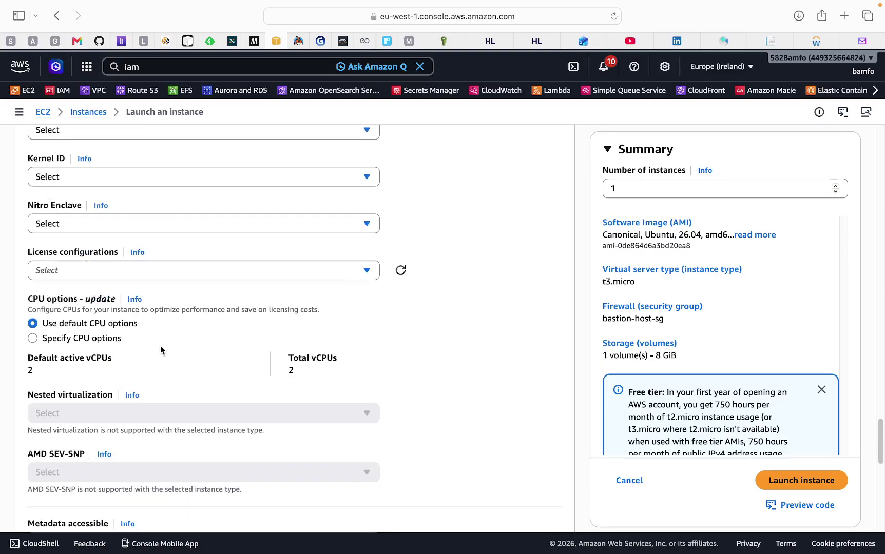
pyautogui.scroll(-3, 288, 368)
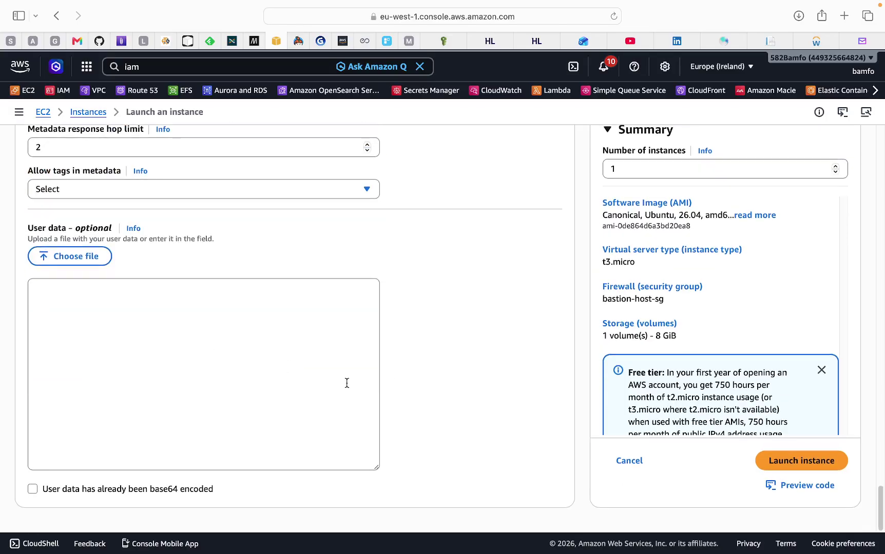
pyautogui.click(788, 468)
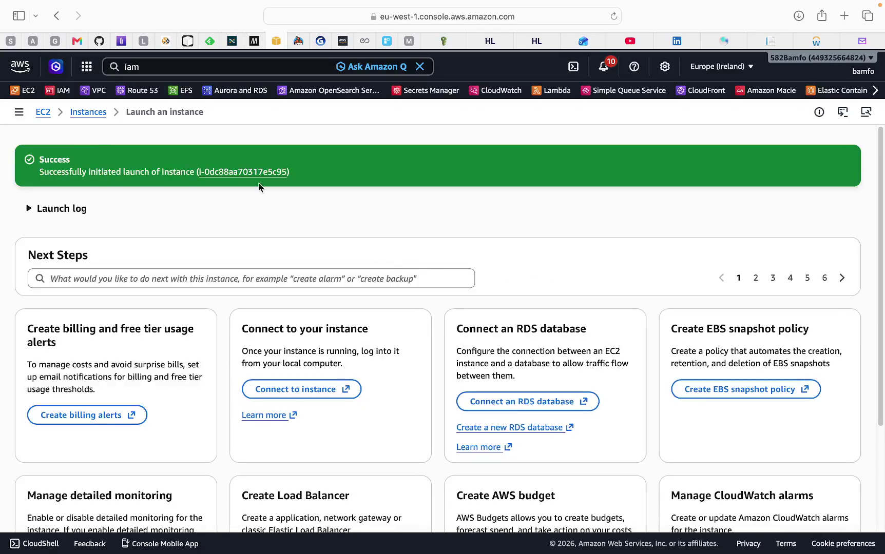
# Open the instances list, select test-natgw and check its IAM role, VPC and subnet in the instance details
pyautogui.click(88, 113)
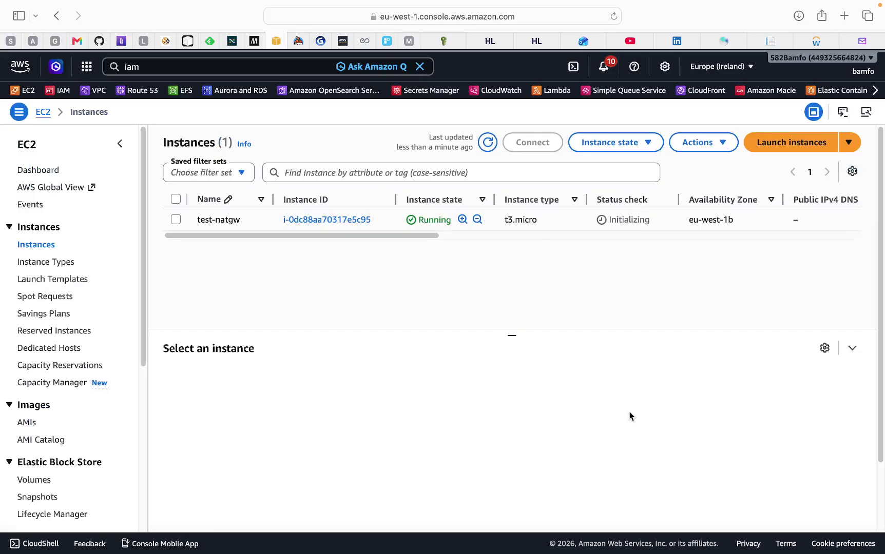
pyautogui.moveTo(627, 552)
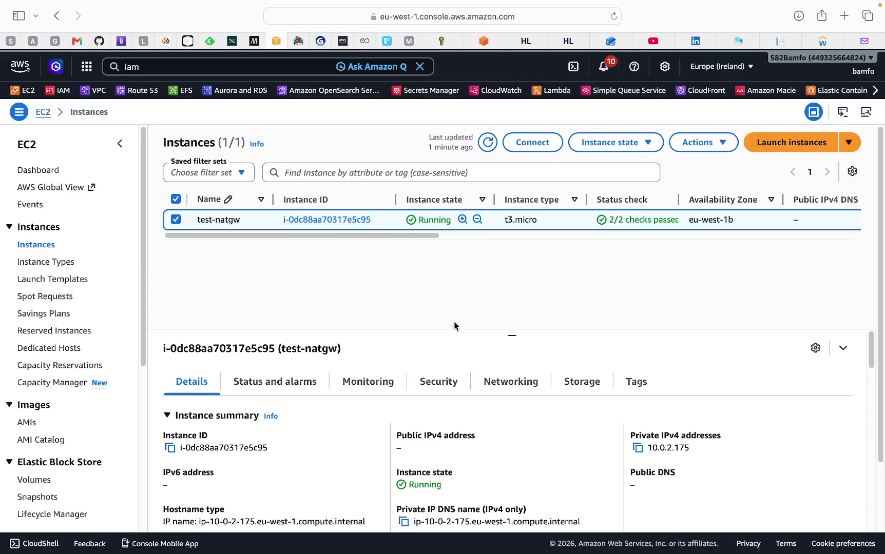
pyautogui.scroll(-3, 574, 490)
pyautogui.scroll(-3, 543, 465)
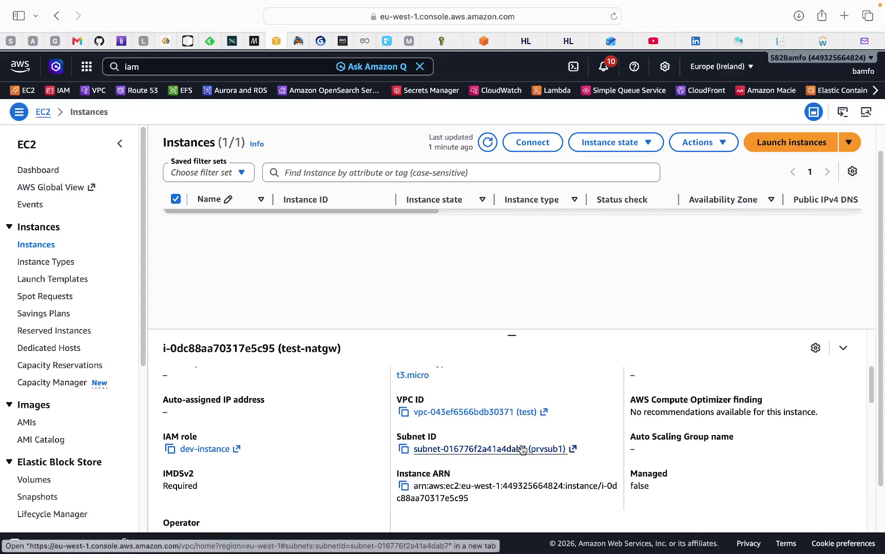
pyautogui.scroll(1, 464, 418)
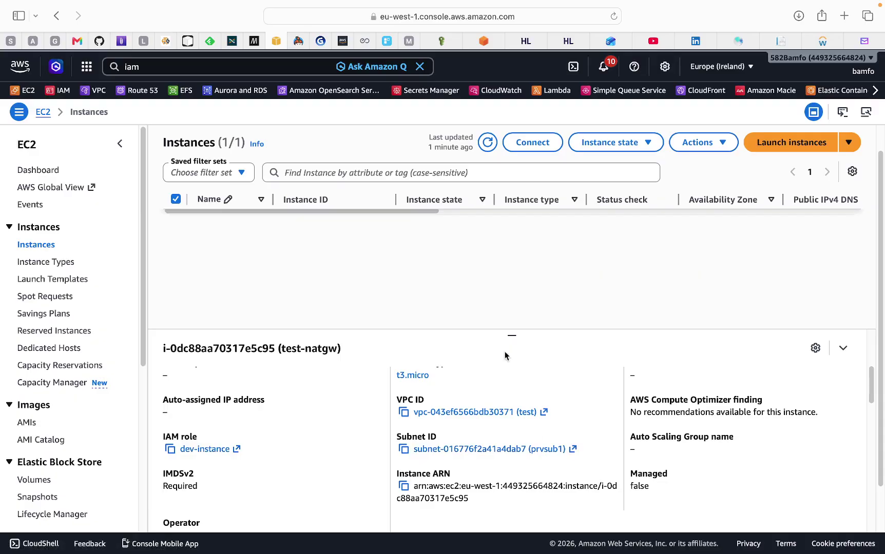
# Switch to the open page of the instance's prvsub1 subnet to view its route table
pyautogui.rightClick(501, 450)
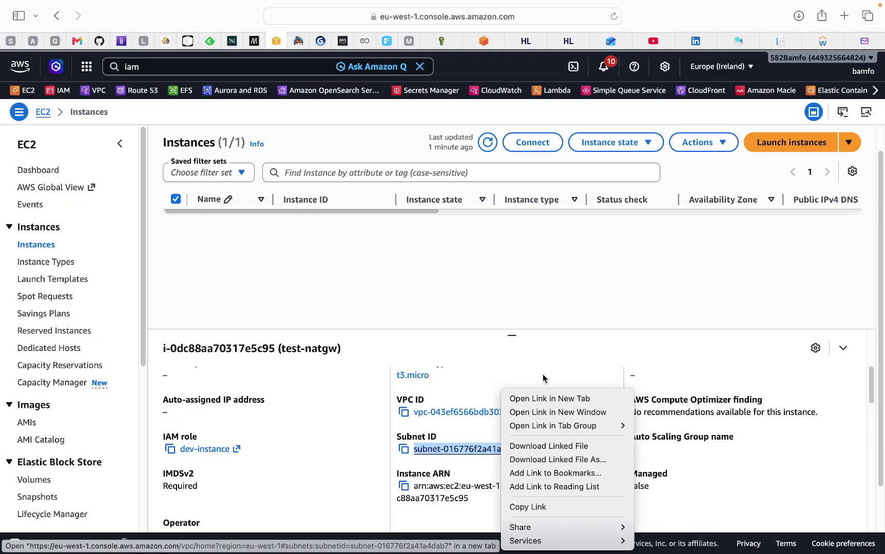
pyautogui.click(484, 41)
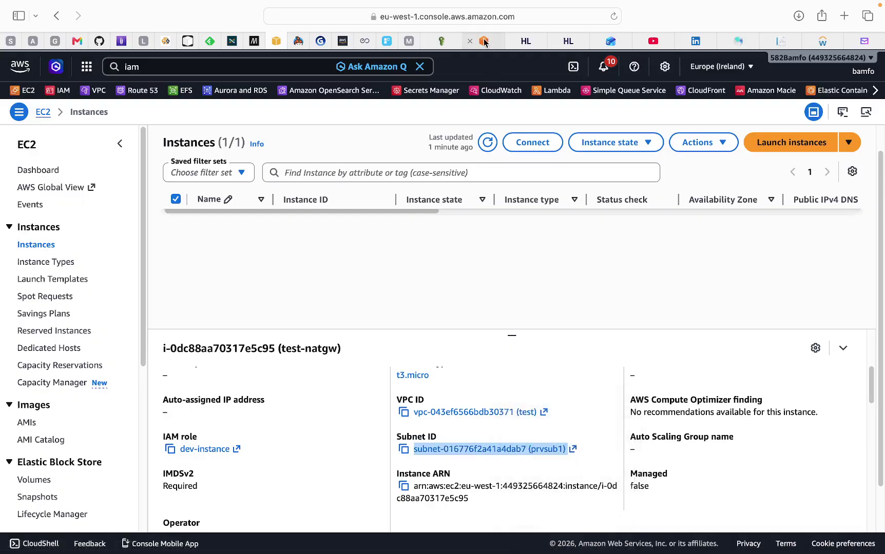
pyautogui.click(487, 41)
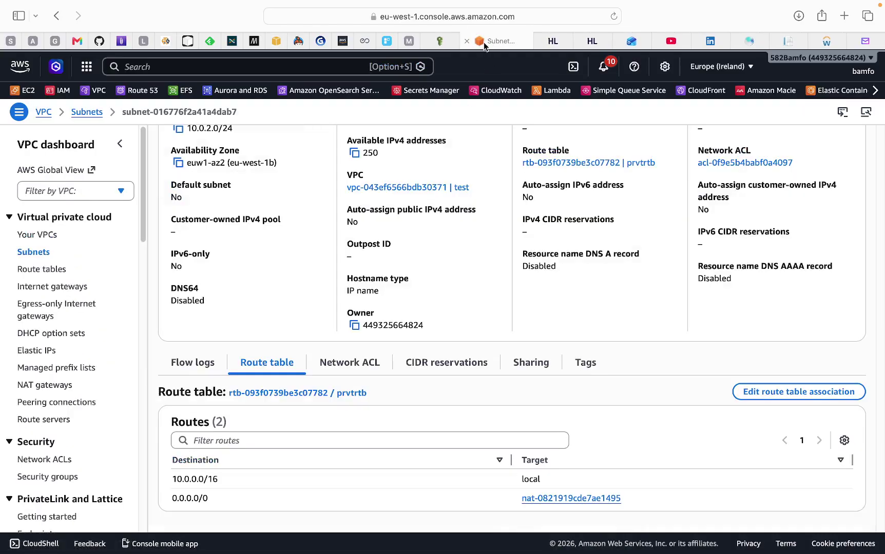
# Review the subnet's name and its prvtrtb routes, checking the targets for 10.0.0.0/16 and 0.0.0.0/0
pyautogui.scroll(1, 418, 236)
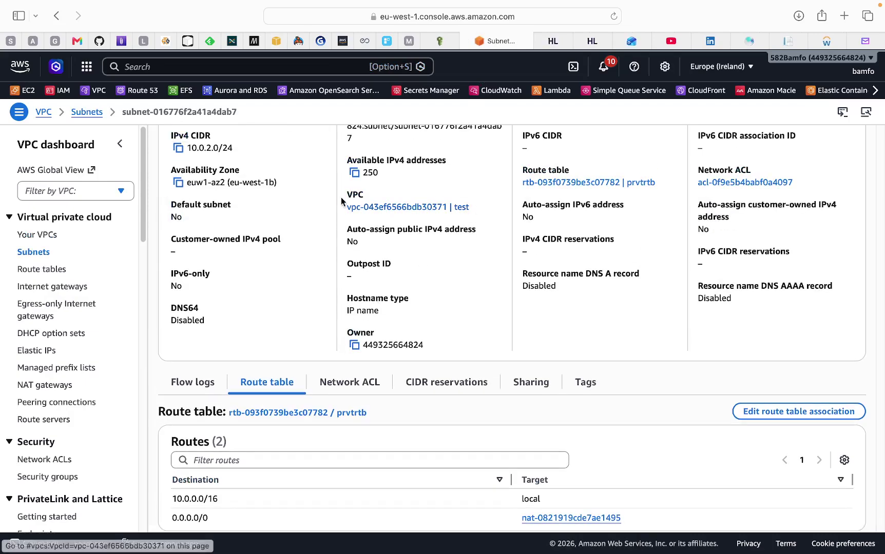
pyautogui.scroll(1, 343, 231)
pyautogui.scroll(3, 259, 193)
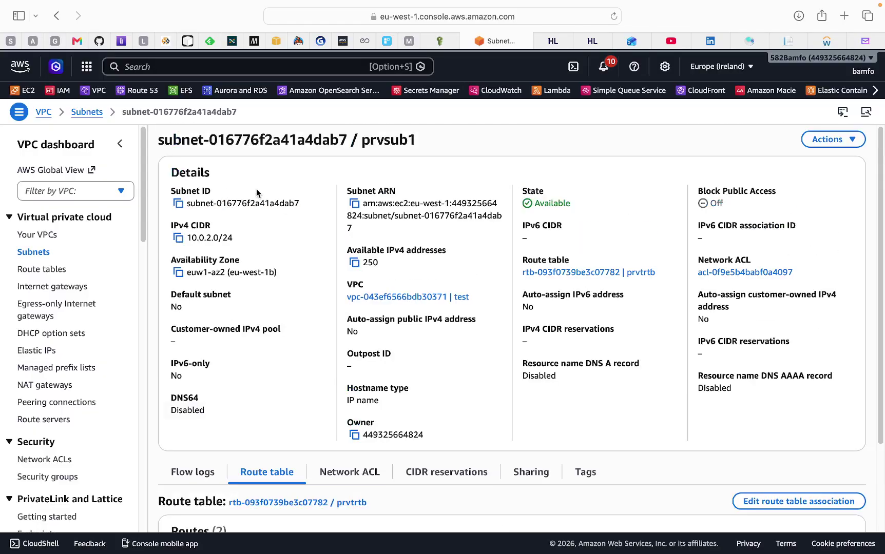
pyautogui.moveTo(362, 139); pyautogui.dragTo(410, 203)
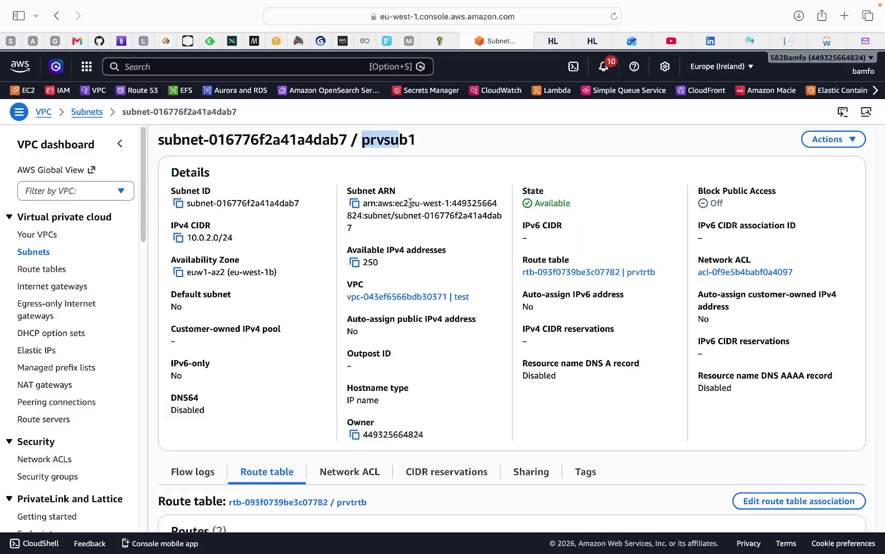
pyautogui.scroll(-3, 413, 236)
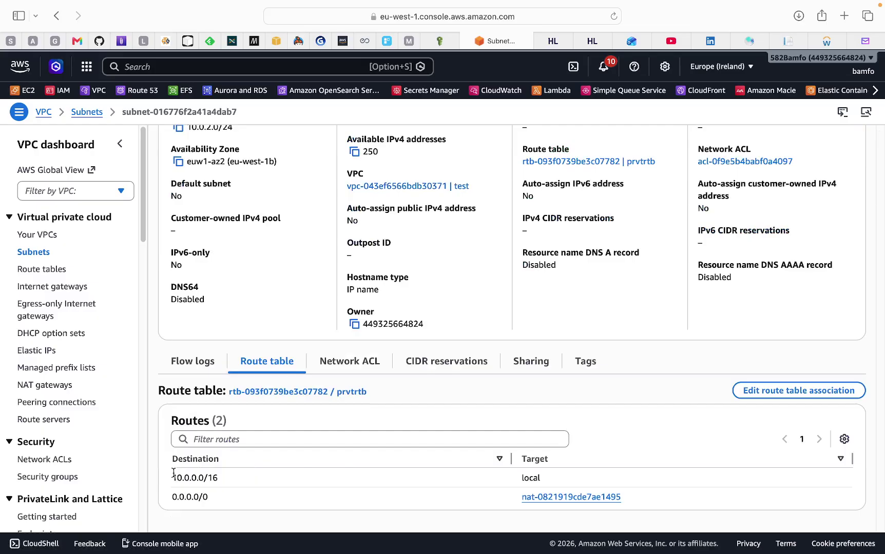
pyautogui.moveTo(176, 477); pyautogui.dragTo(226, 479)
pyautogui.moveTo(520, 478); pyautogui.dragTo(548, 475)
pyautogui.moveTo(520, 497); pyautogui.dragTo(634, 492)
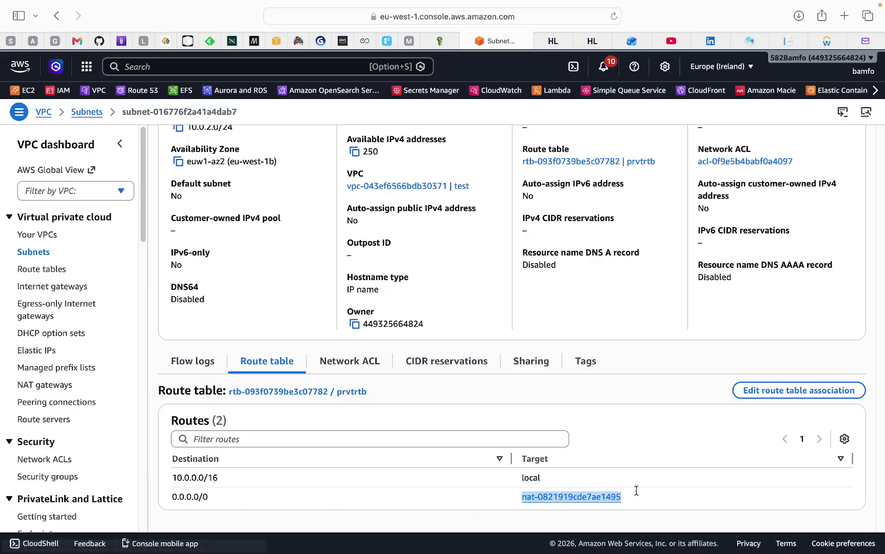
pyautogui.click(644, 493)
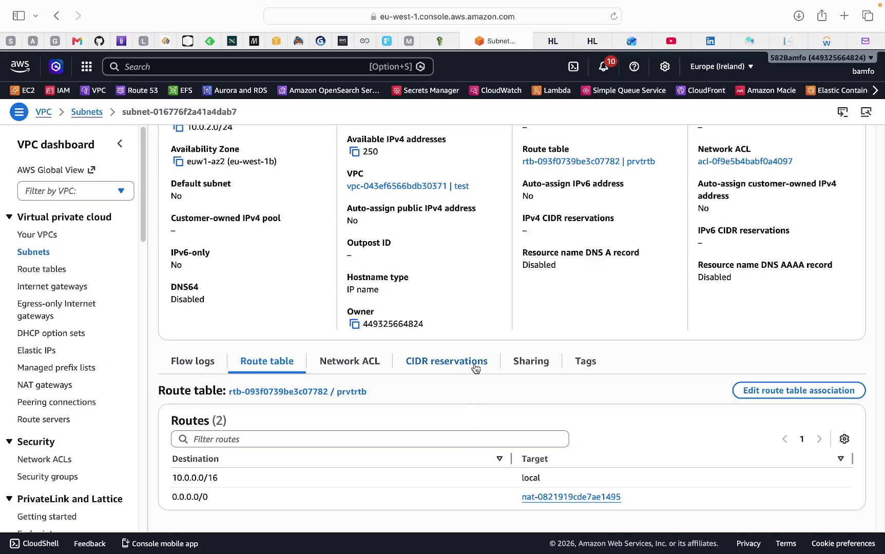
# Return to the instances list and connect to test-natgw through SSM Session Manager, checking its ping and connection status
pyautogui.click(277, 41)
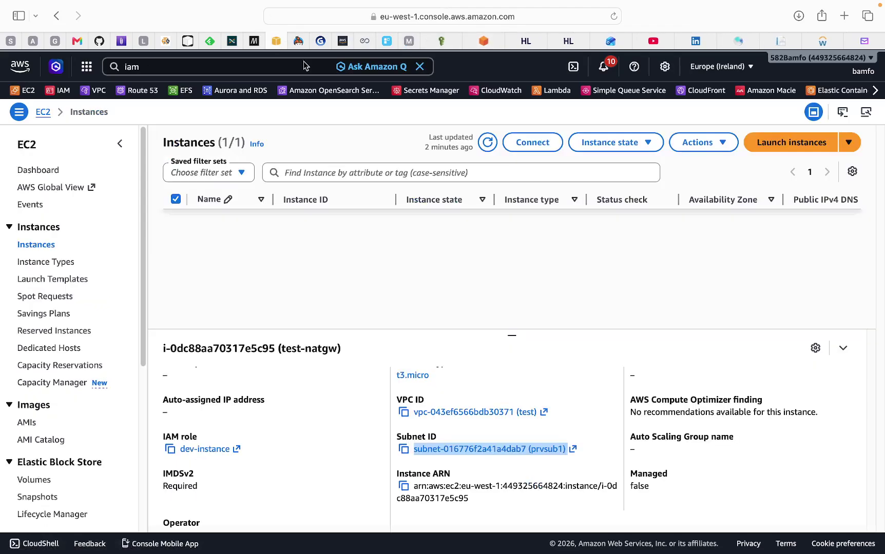
pyautogui.click(537, 147)
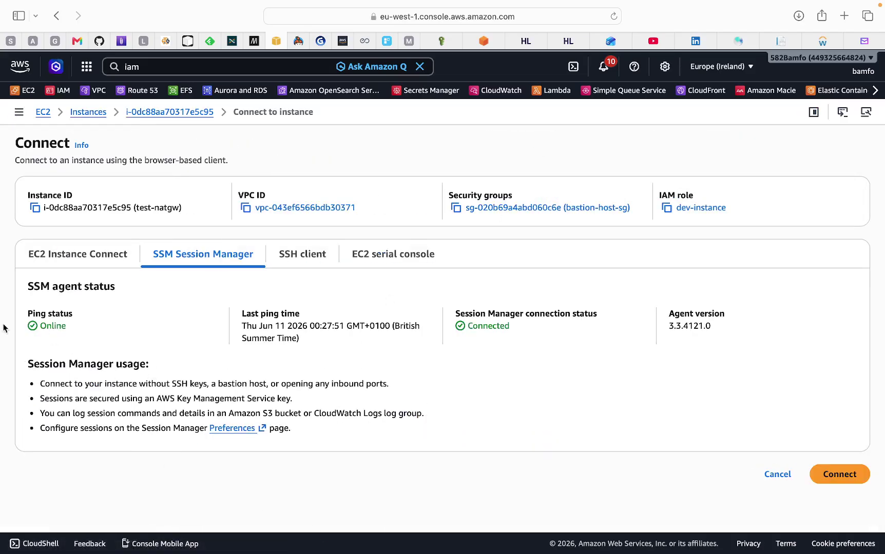
pyautogui.moveTo(70, 327); pyautogui.dragTo(30, 308)
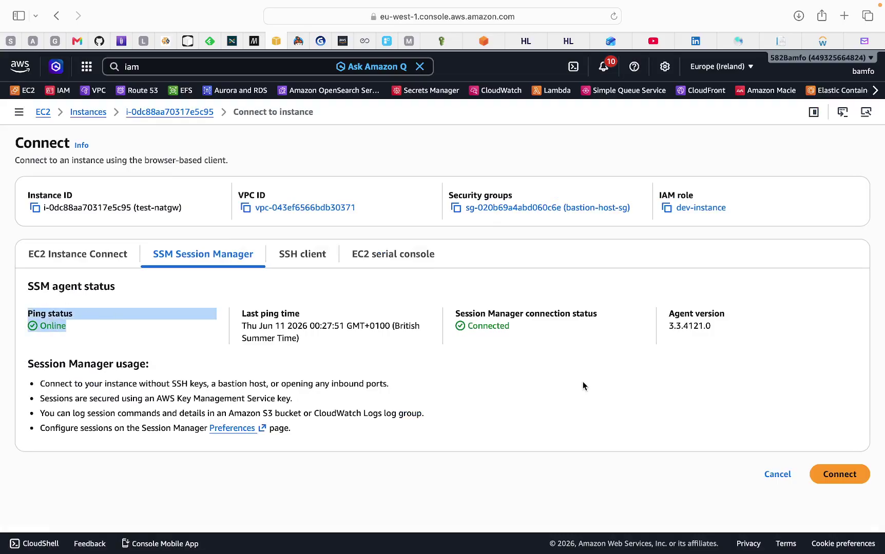
pyautogui.moveTo(539, 332); pyautogui.dragTo(462, 319)
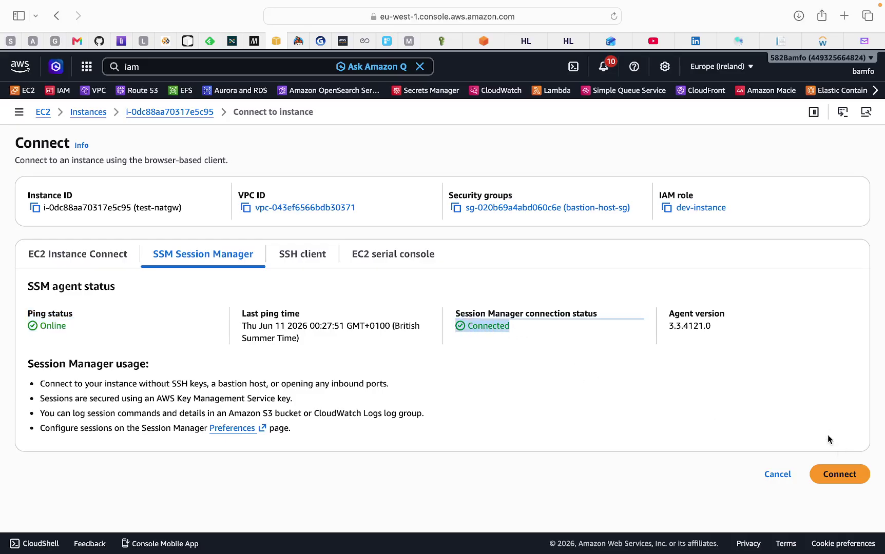
pyautogui.click(845, 483)
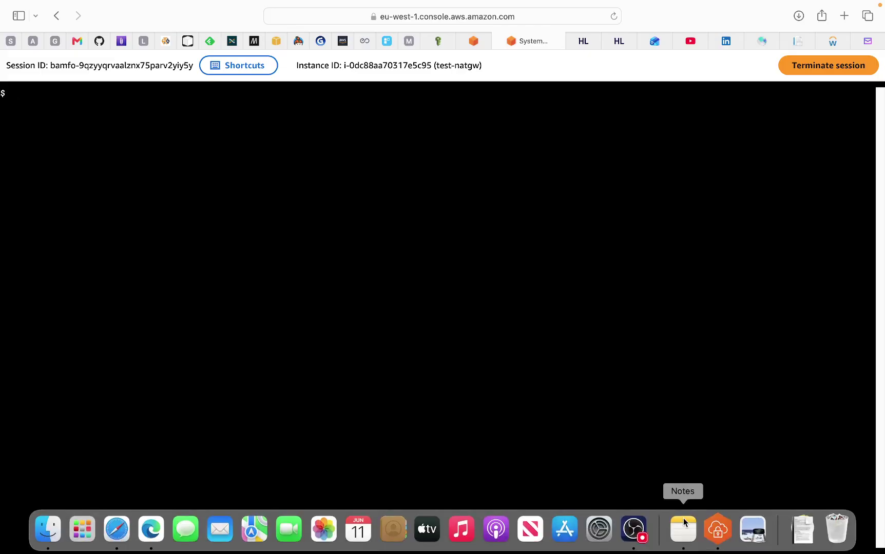
# Copy the curl -LO command for git-2.50.1.tar.gz from the note in Notes and return to the Session Manager terminal in Safari
pyautogui.click(683, 531)
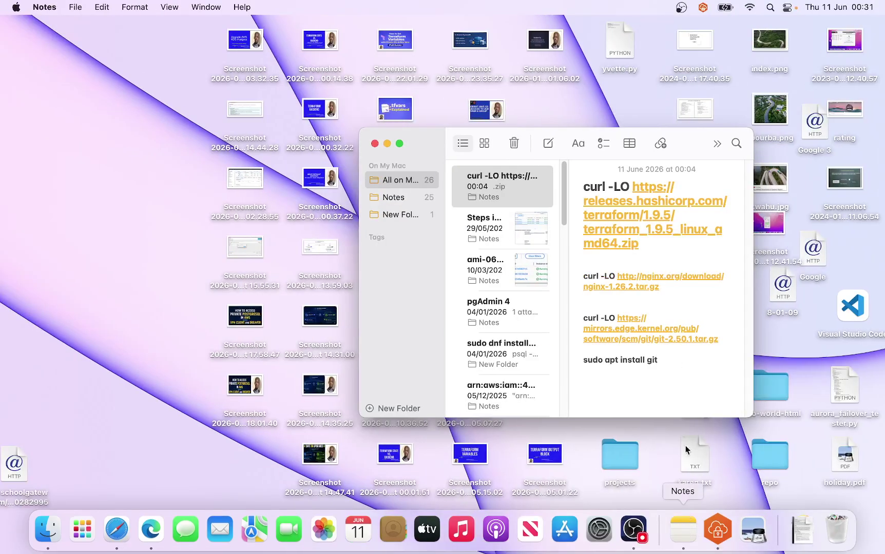
pyautogui.click(399, 143)
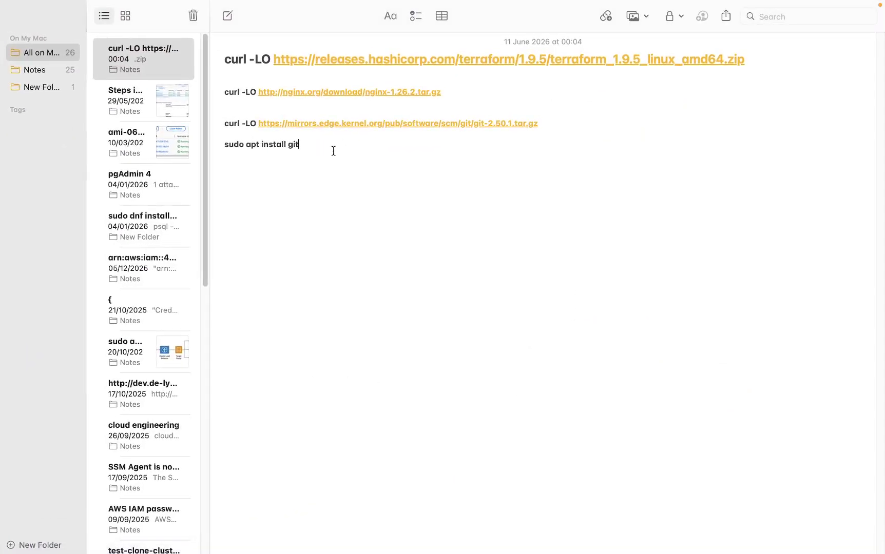
pyautogui.click(316, 146)
pyautogui.moveTo(224, 121); pyautogui.dragTo(543, 124)
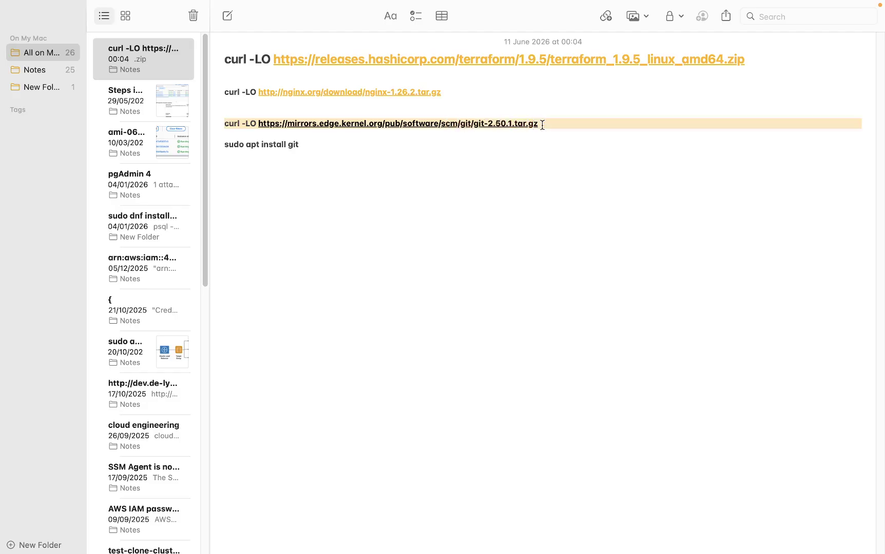
pyautogui.rightClick(518, 126)
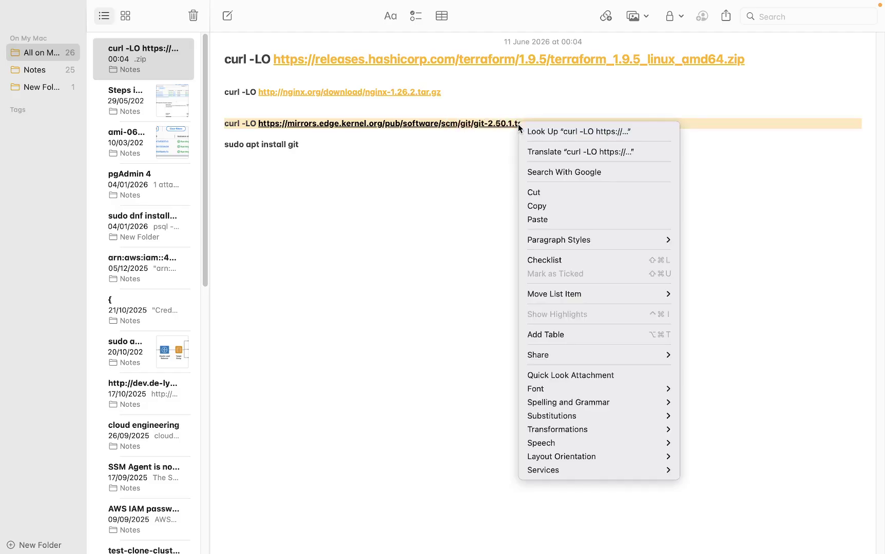
pyautogui.click(553, 205)
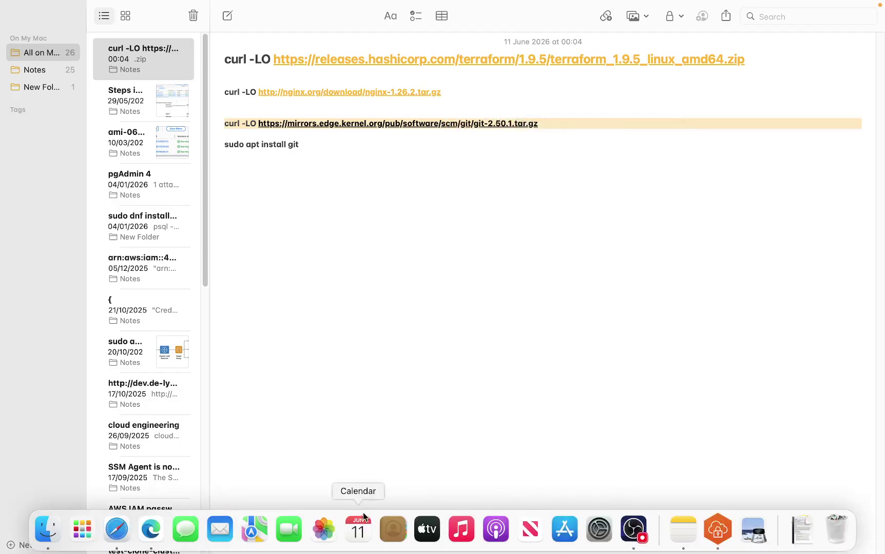
pyautogui.click(121, 538)
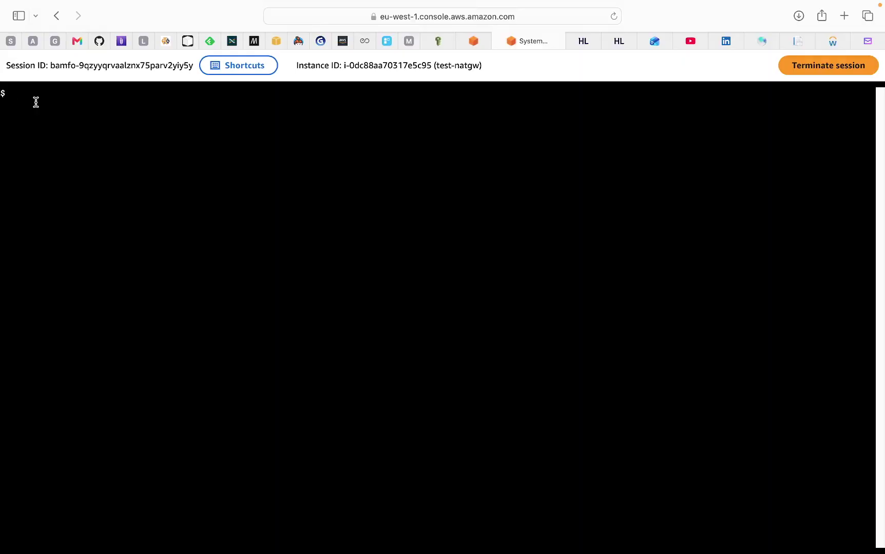
pyautogui.press('super+v')
pyautogui.press('Return')
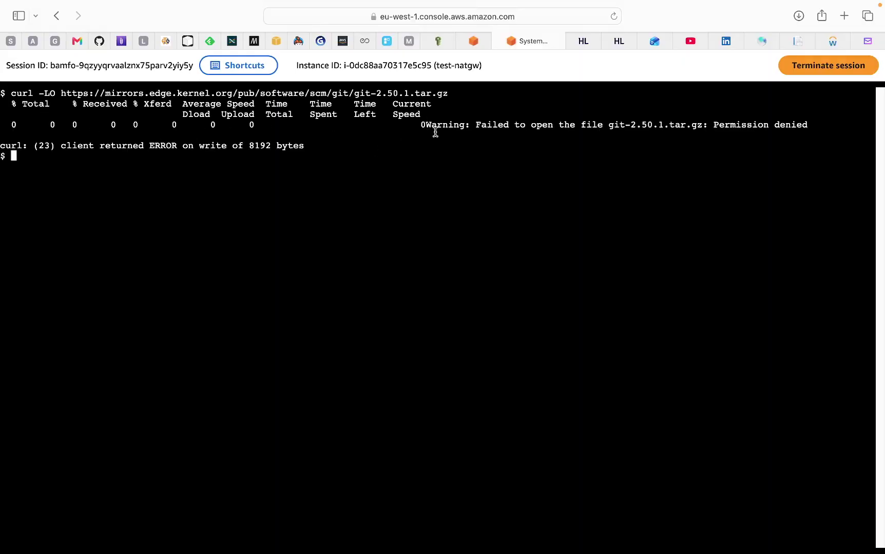
pyautogui.moveTo(486, 124); pyautogui.dragTo(548, 123)
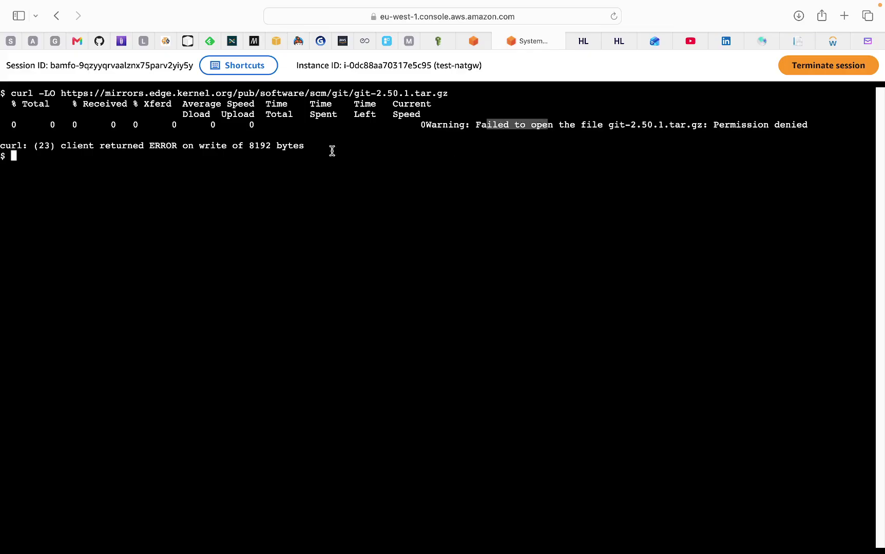
pyautogui.click(19, 156)
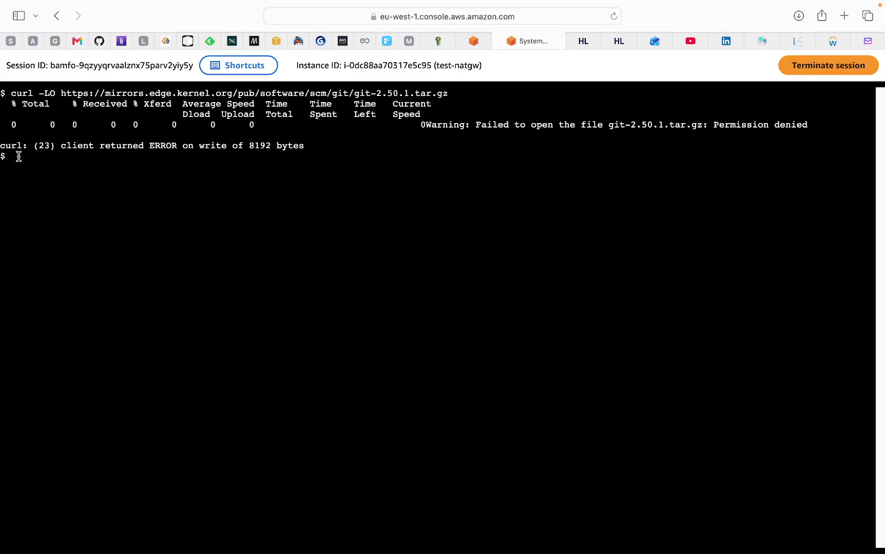
pyautogui.write('sudo')
pyautogui.press('super+v')
pyautogui.press('Return')
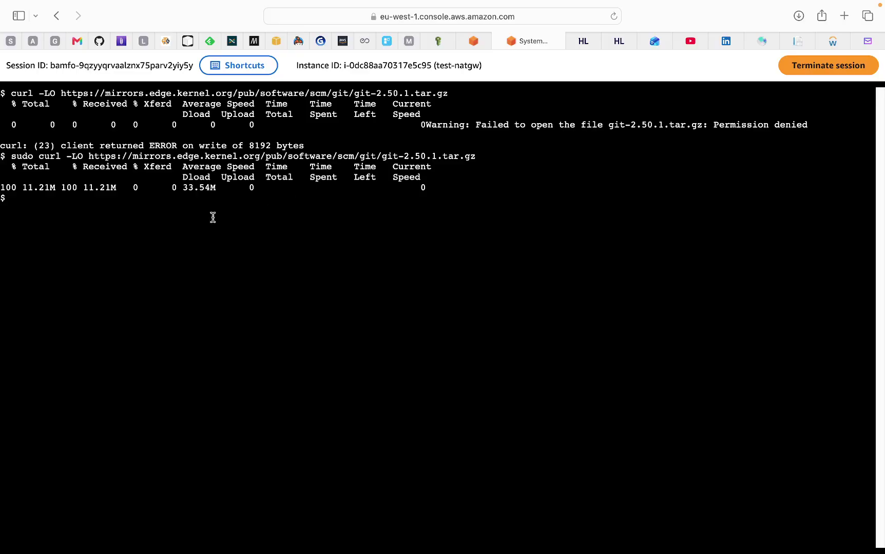
# List the current directory's files with ls to check for the downloaded Git archive
pyautogui.moveTo(559, 552)
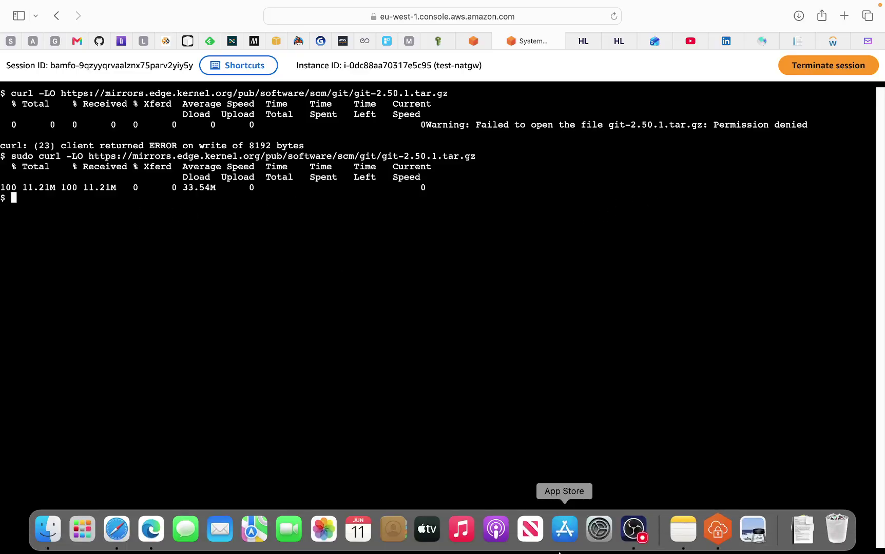
pyautogui.write('ls')
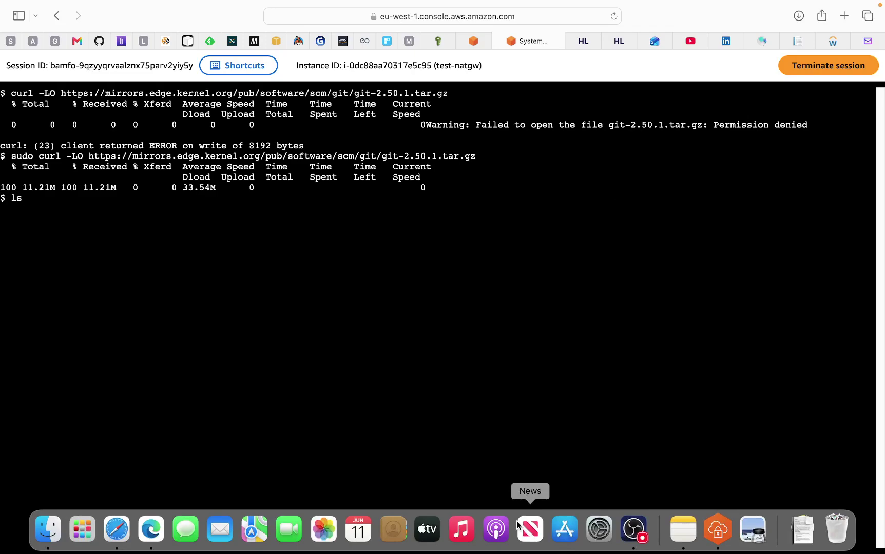
pyautogui.press('Return')
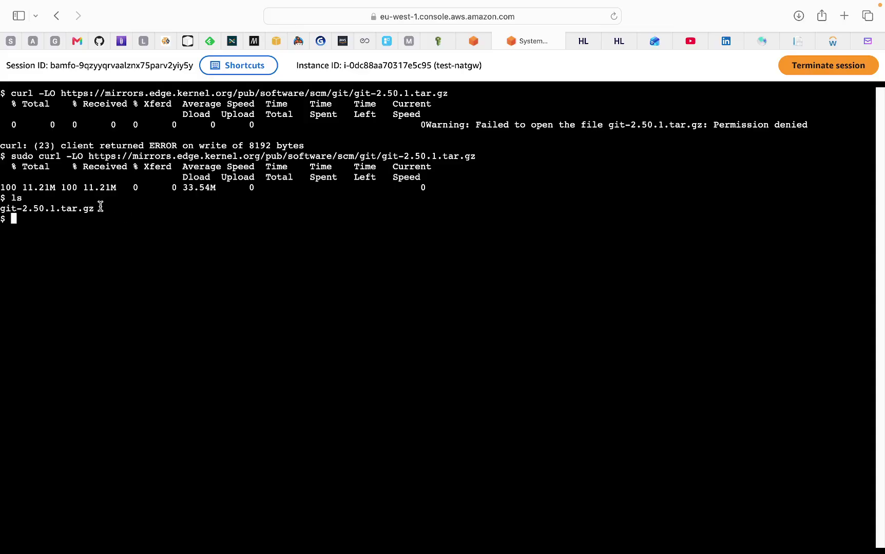
pyautogui.moveTo(97, 208); pyautogui.dragTo(2, 209)
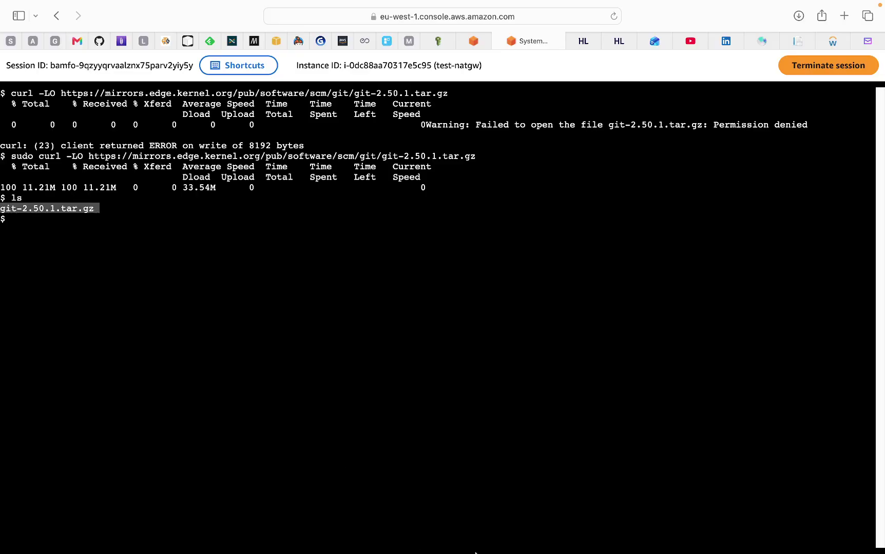
# Switch to Notes and copy the command "sudo apt install git" from the open note
pyautogui.moveTo(461, 552)
pyautogui.click(695, 540)
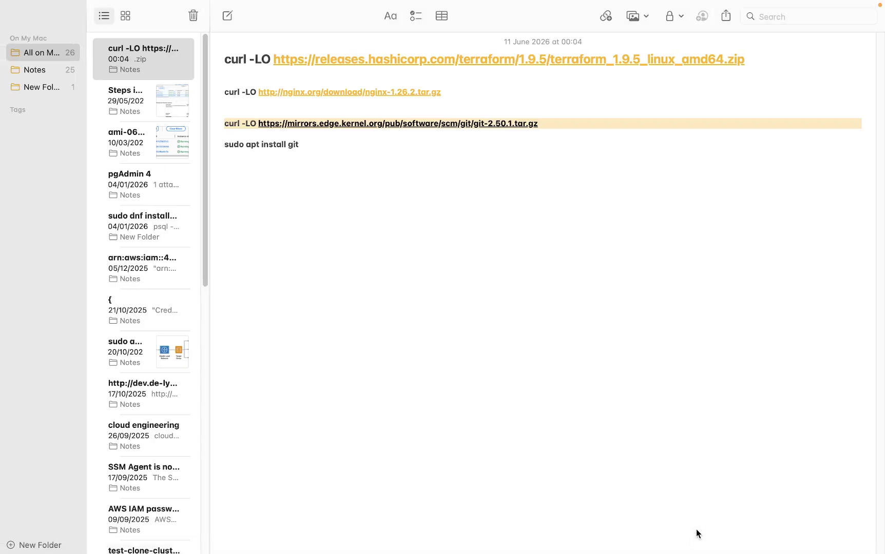
pyautogui.moveTo(300, 144); pyautogui.dragTo(220, 142)
pyautogui.rightClick(277, 149)
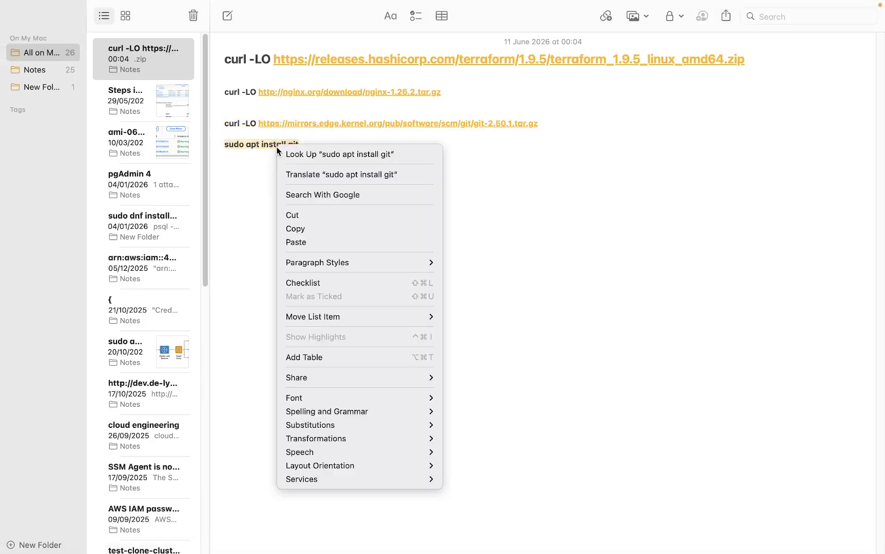
pyautogui.click(307, 230)
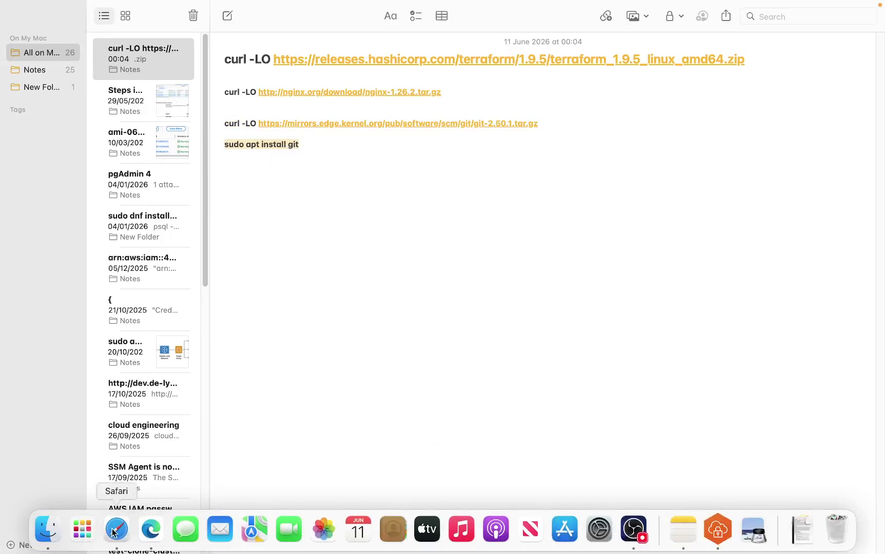
# Return to the Session Manager terminal in Safari, run "sudo apt install git" and review the output
pyautogui.click(115, 533)
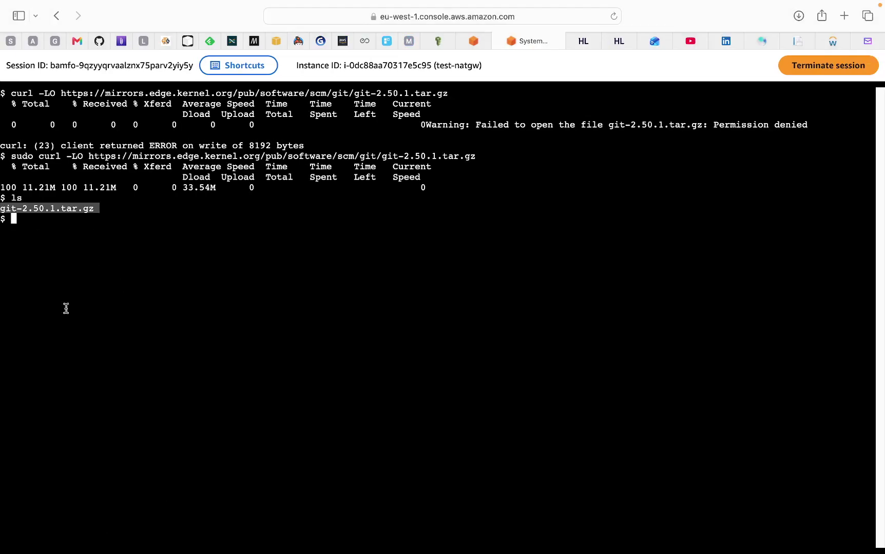
pyautogui.click(19, 219)
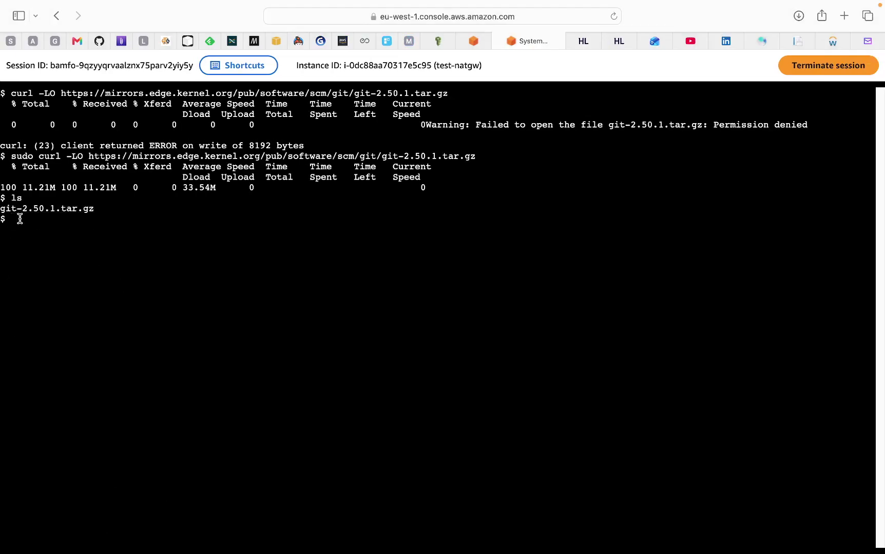
pyautogui.write('sudo apt install git')
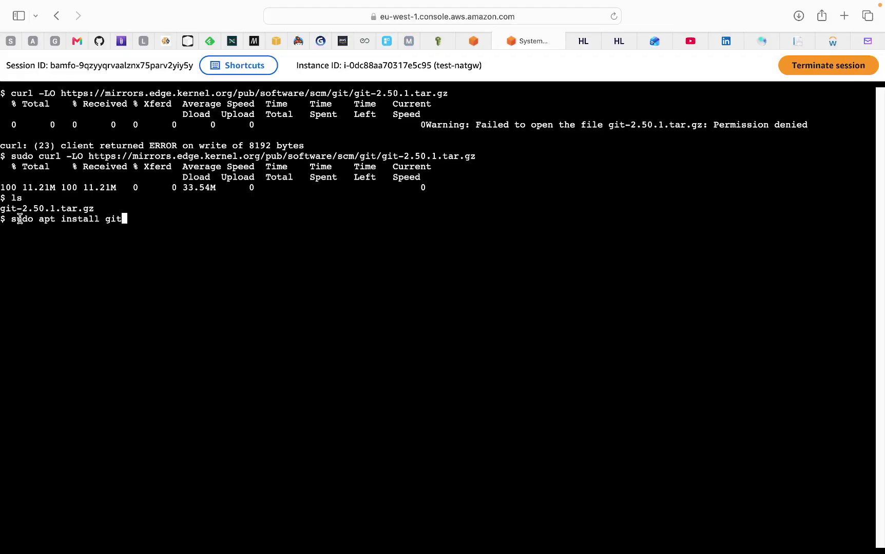
pyautogui.press('Return')
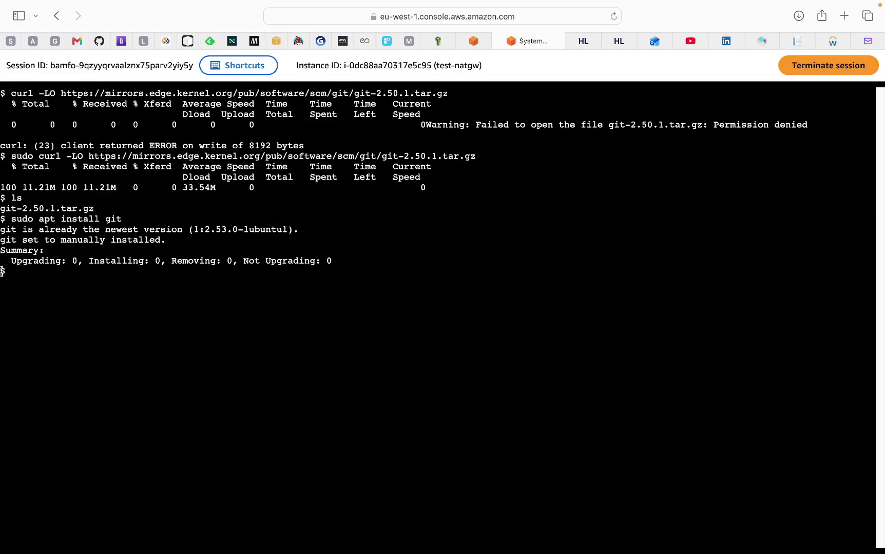
pyautogui.moveTo(2, 146); pyautogui.dragTo(66, 146)
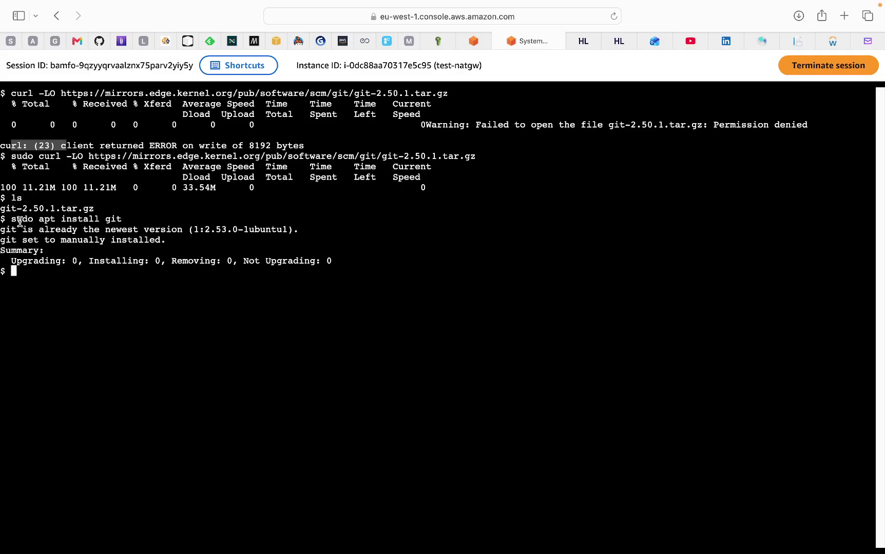
pyautogui.moveTo(39, 220); pyautogui.dragTo(149, 208)
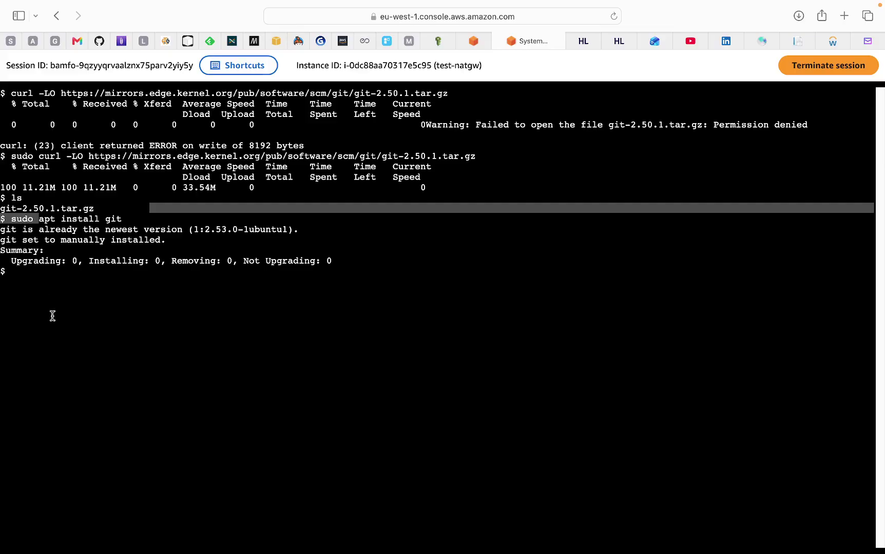
# Delete the downloaded archive on the instance by running "sudo rm -rf git-2.50.1.tar.gz"
pyautogui.write('sudo')
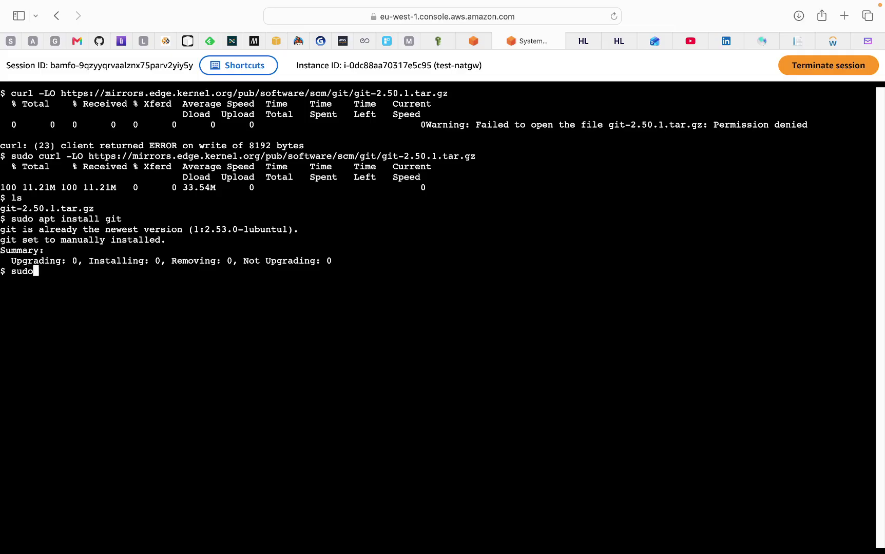
pyautogui.write(' rm -rf')
pyautogui.moveTo(1, 208)
pyautogui.mouseDown()
pyautogui.moveTo(119, 212)
pyautogui.moveTo(2, 208)
pyautogui.mouseUp()
pyautogui.press('super+c')
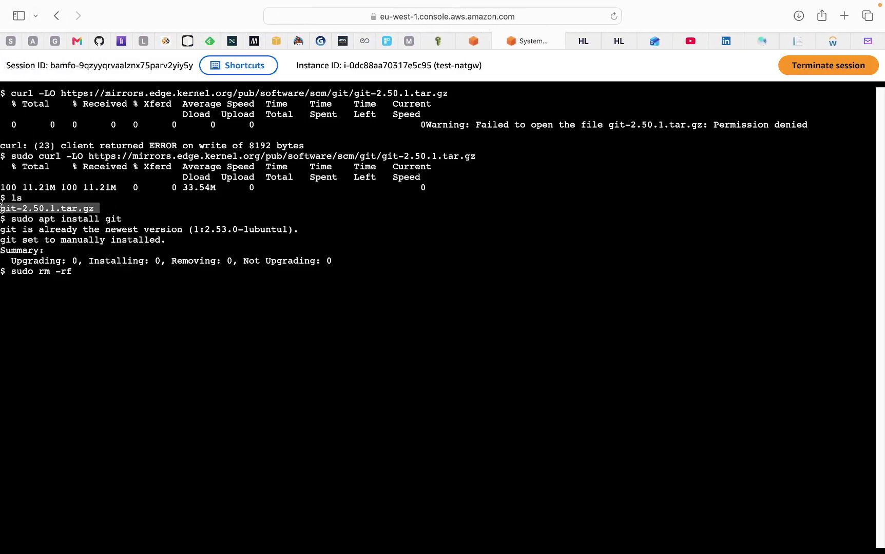
pyautogui.click(79, 272)
pyautogui.press('super+v')
pyautogui.press('Return')
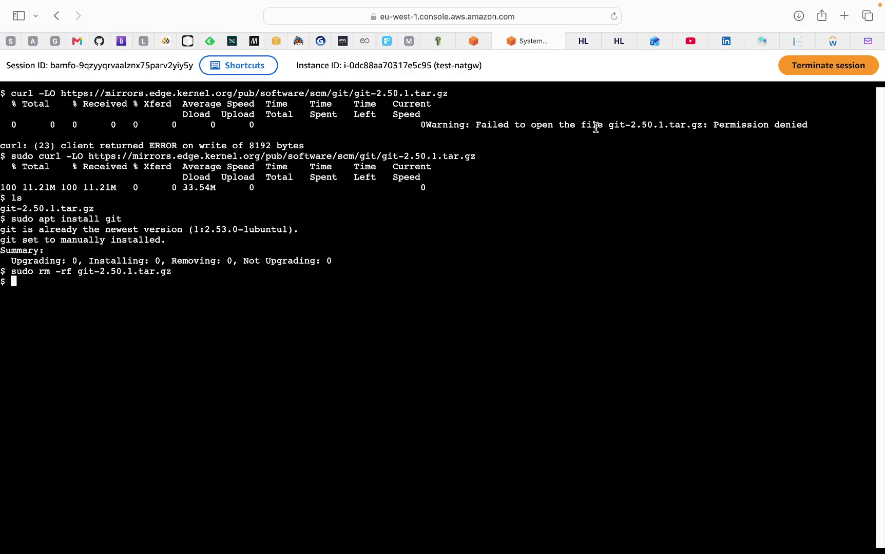
# Terminate the Session Manager session on test-natgw and close the session window
pyautogui.click(832, 71)
pyautogui.click(581, 339)
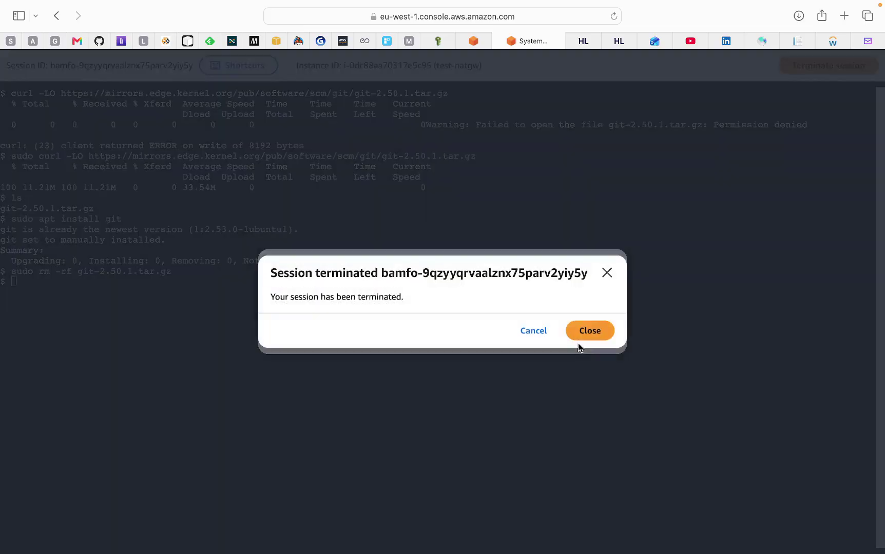
pyautogui.click(579, 339)
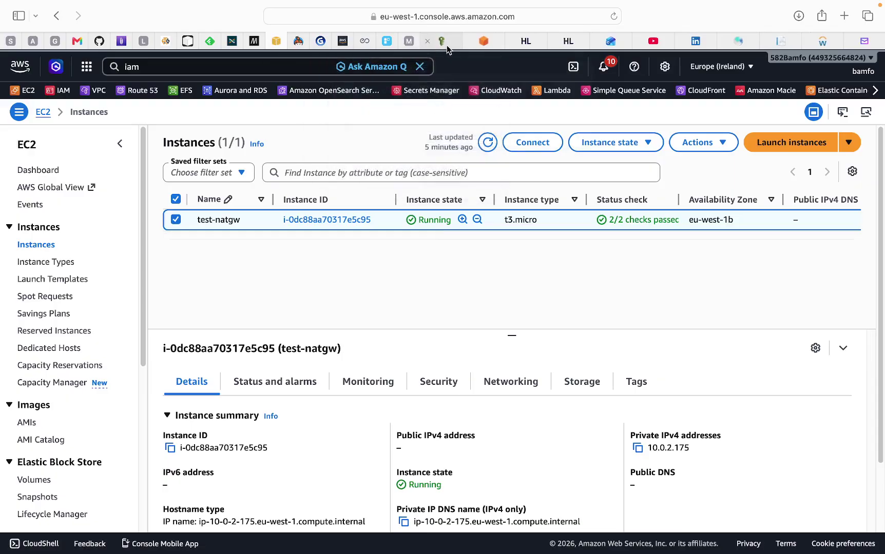
# Remove the 0.0.0.0/0 route to the NAT gateway from the prvtrtb route table and save the changes
pyautogui.click(486, 45)
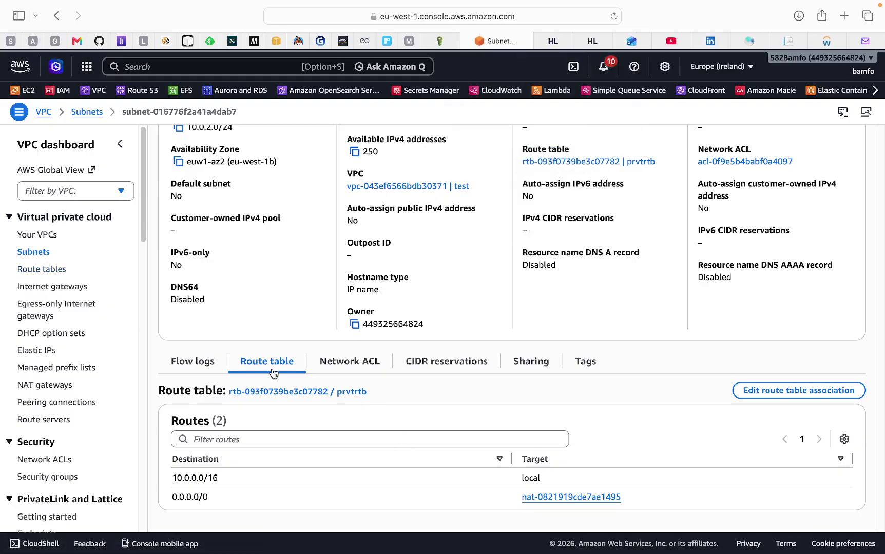
pyautogui.click(44, 271)
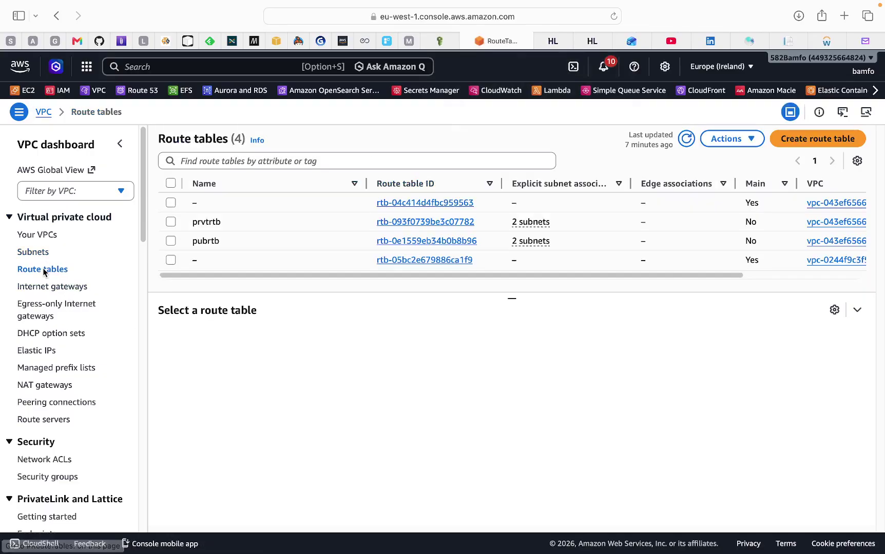
pyautogui.click(425, 222)
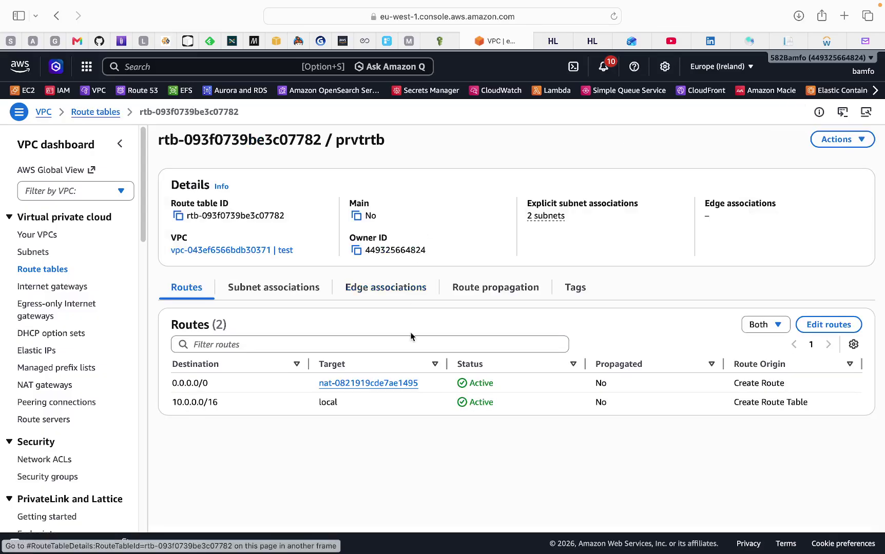
pyautogui.click(829, 325)
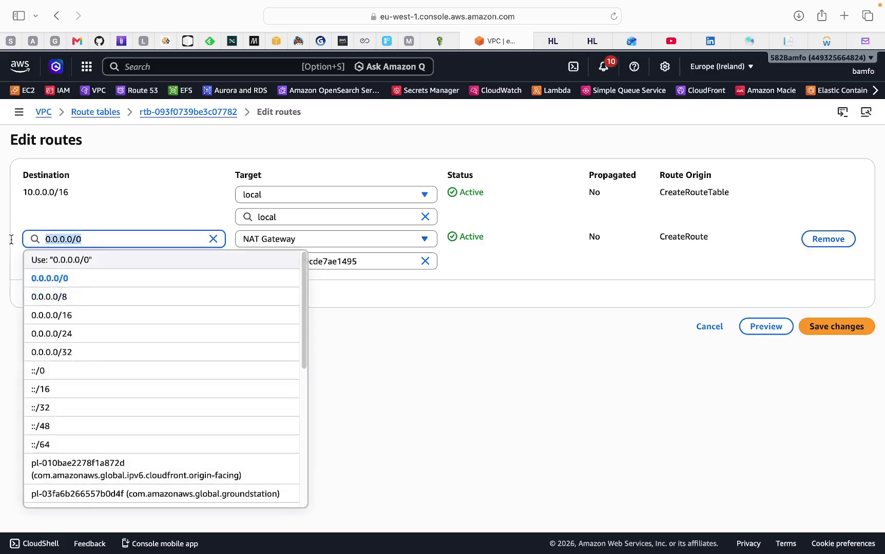
pyautogui.click(829, 243)
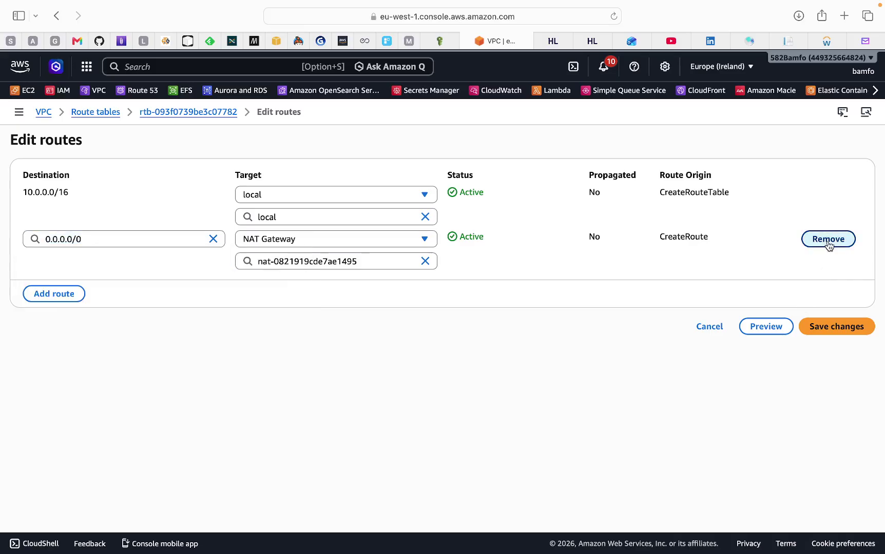
pyautogui.click(829, 242)
pyautogui.click(844, 286)
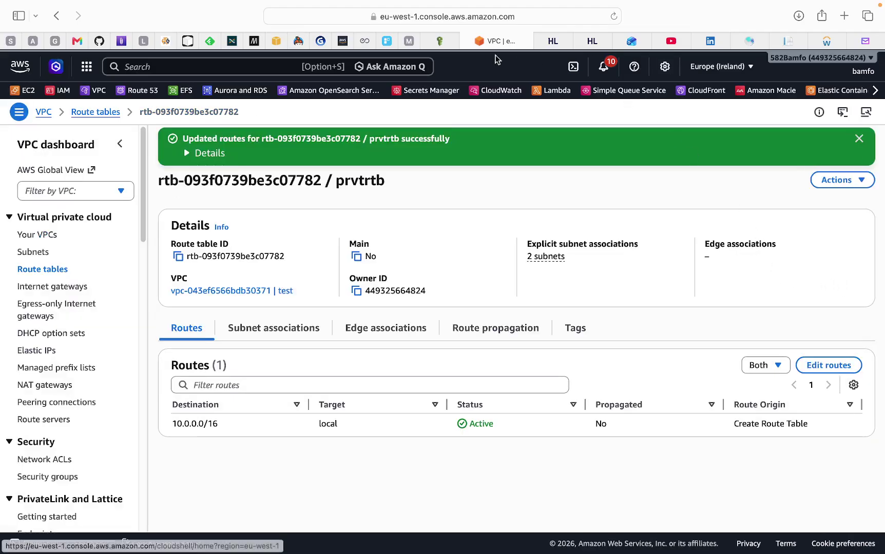
# Reboot the test-natgw EC2 instance and refresh the instances list to check its state
pyautogui.click(277, 43)
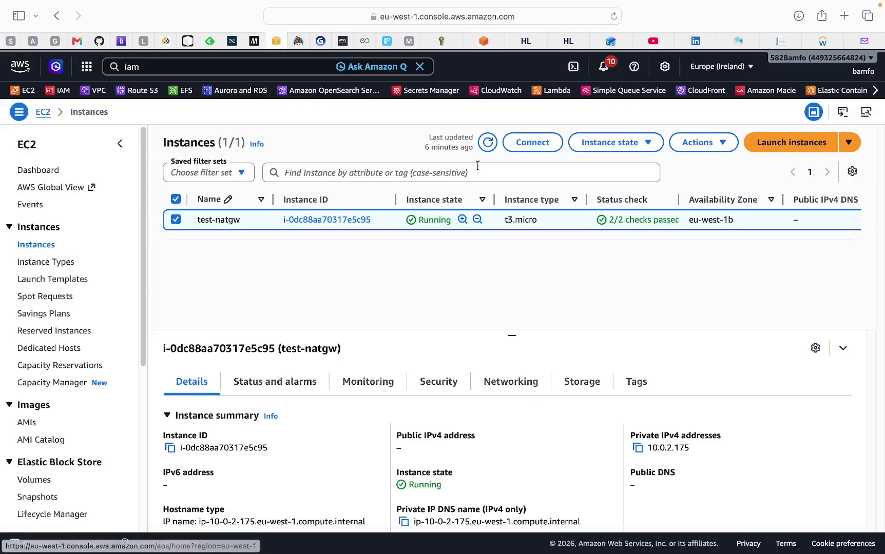
pyautogui.click(652, 147)
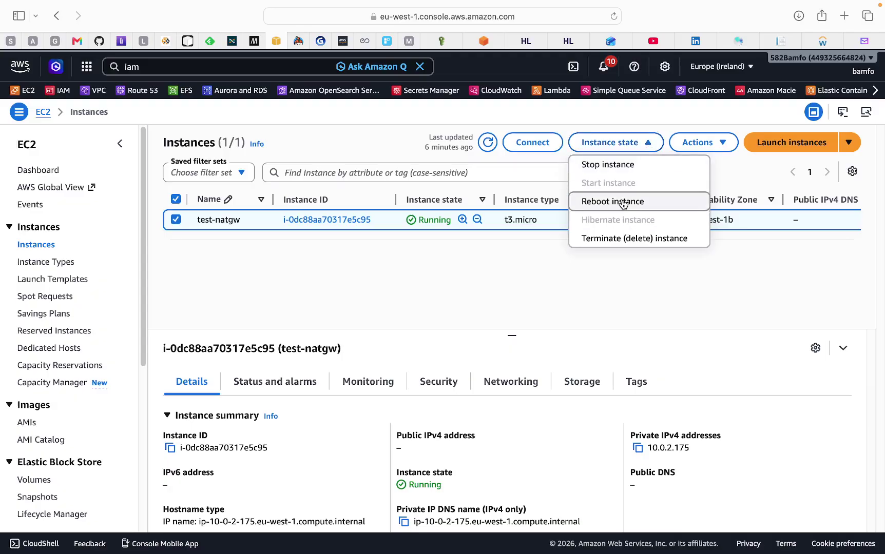
pyautogui.click(622, 203)
pyautogui.click(737, 377)
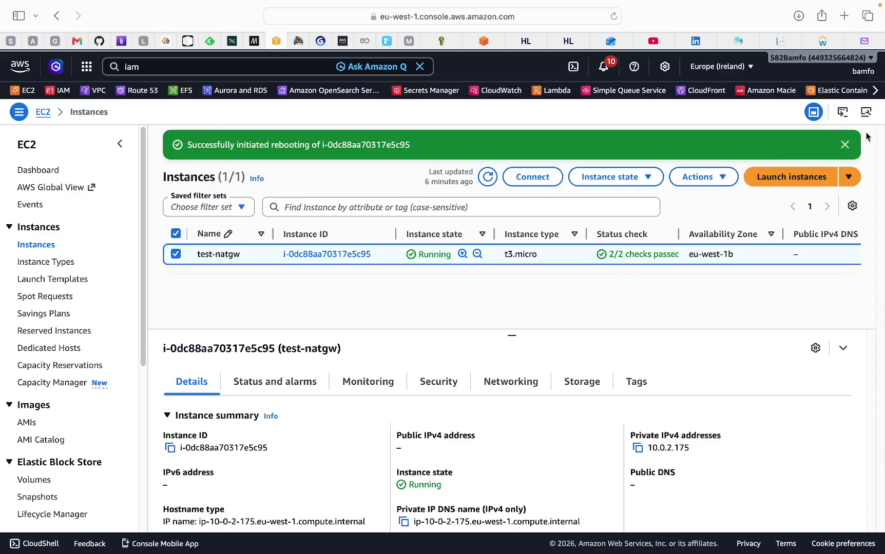
pyautogui.click(845, 145)
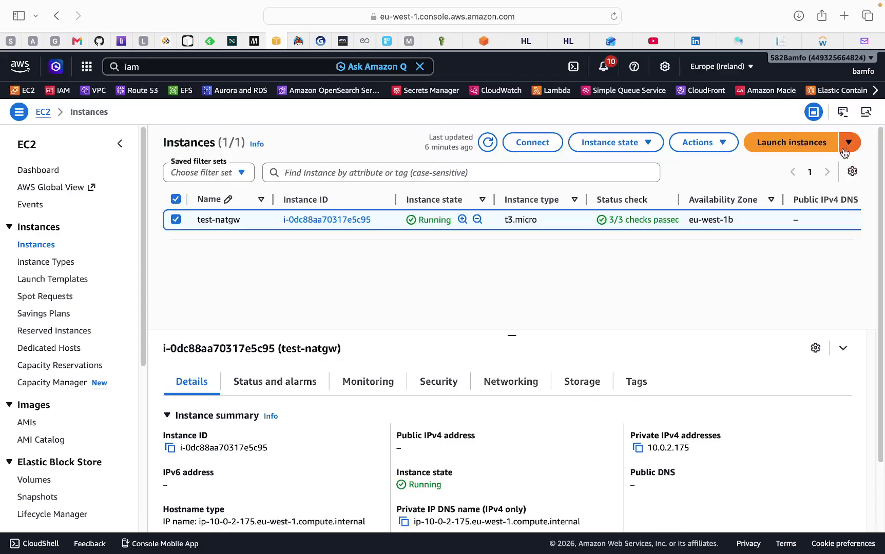
pyautogui.click(487, 143)
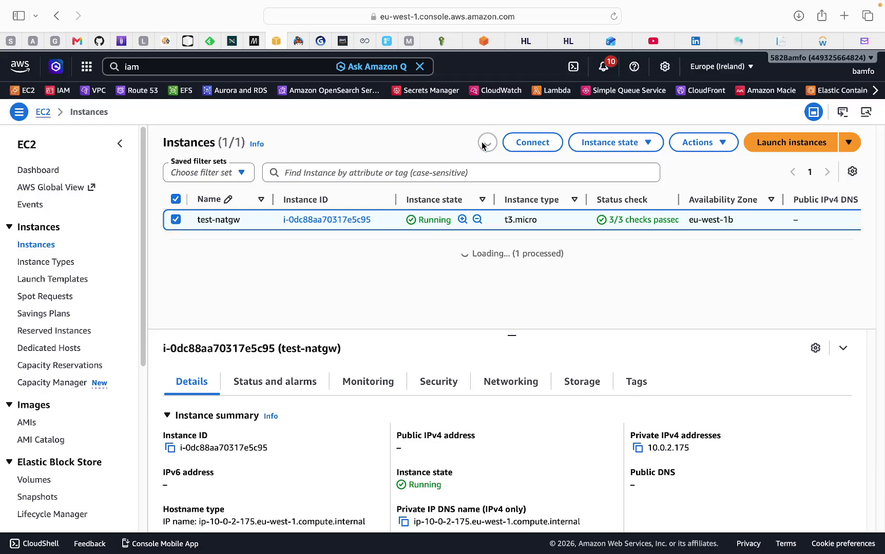
pyautogui.scroll(-5, 453, 355)
pyautogui.scroll(5, 453, 354)
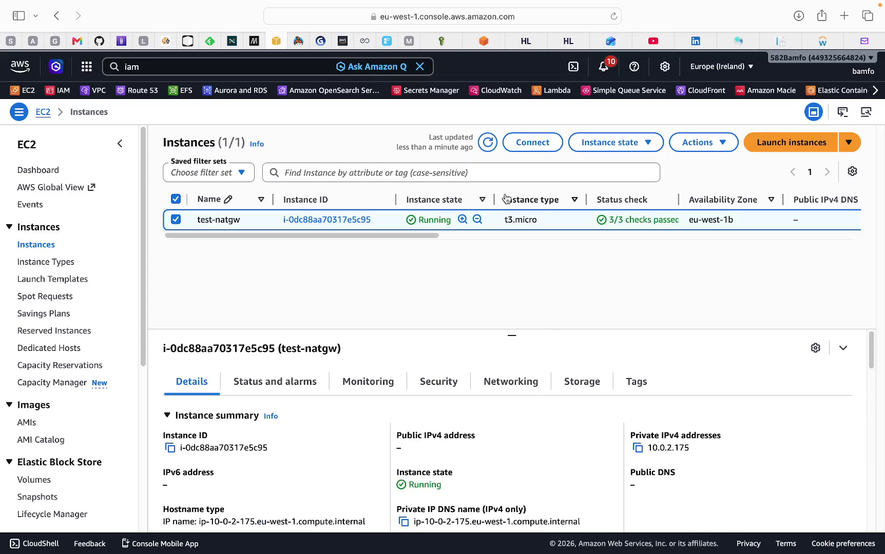
pyautogui.click(487, 145)
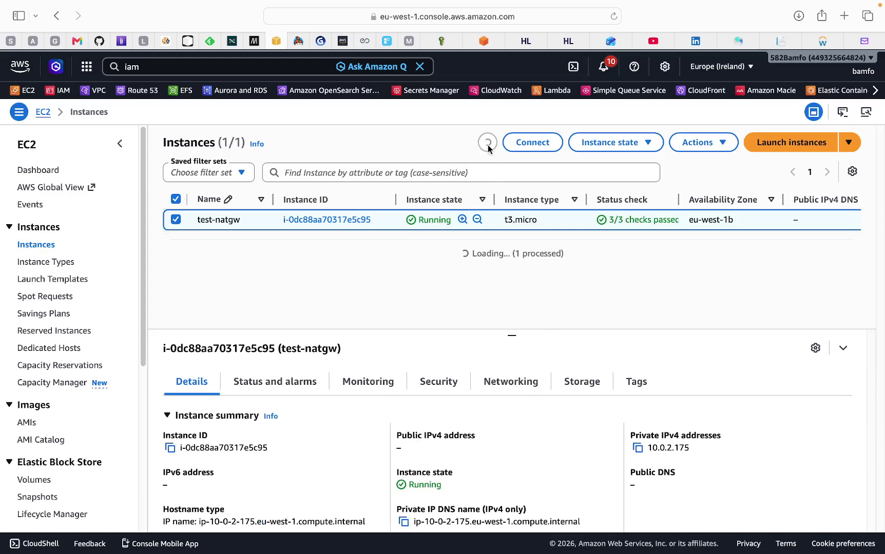
# Try to open a new Session Manager session to the test-natgw instance
pyautogui.click(538, 149)
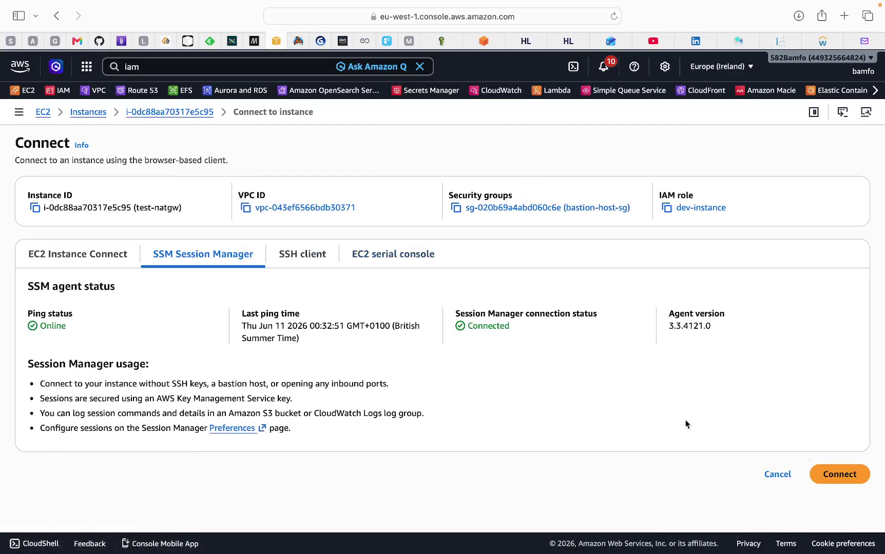
pyautogui.click(849, 479)
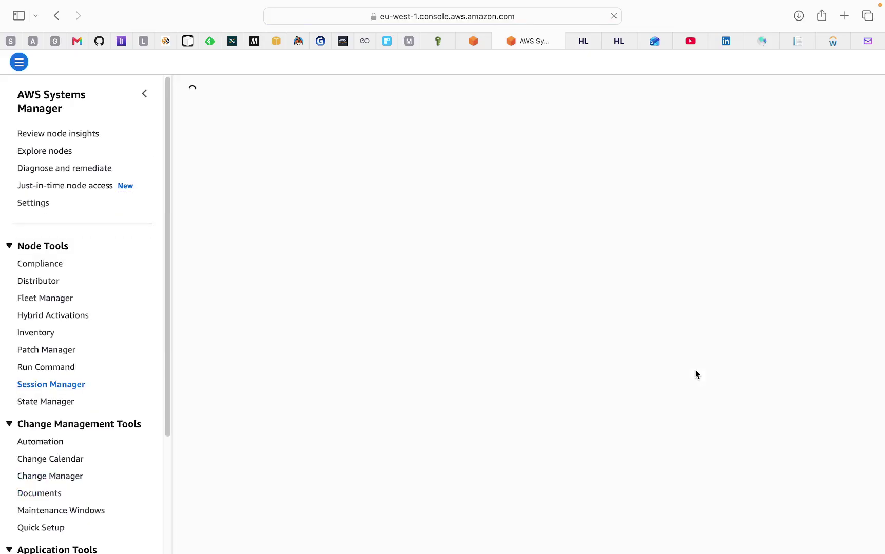
pyautogui.moveTo(586, 553)
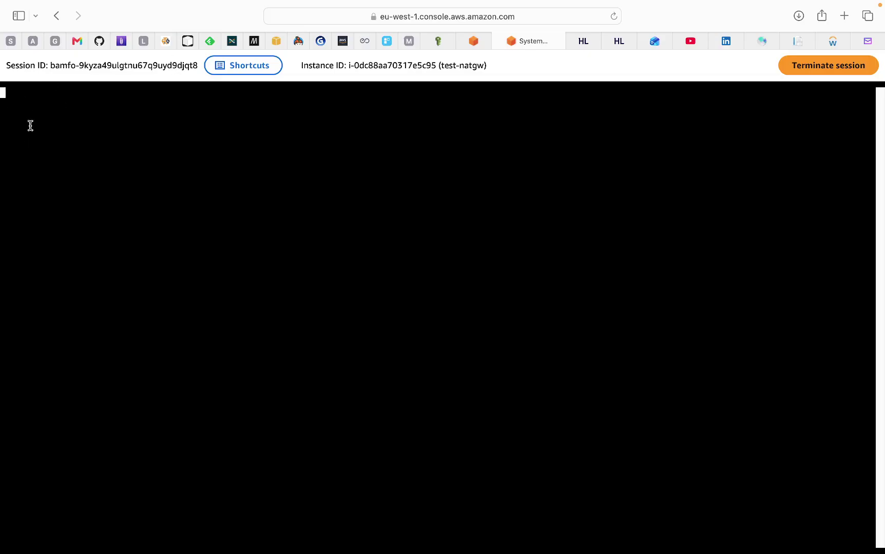
# Switch to Notes, select the curl command for git-2.50.1.tar.gz in the open note, and return to the session in Safari
pyautogui.moveTo(744, 550)
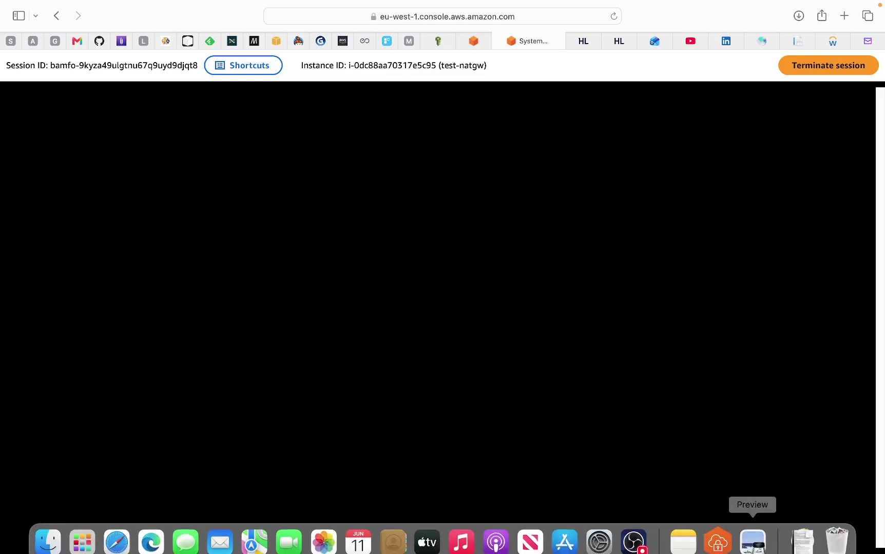
pyautogui.click(685, 532)
pyautogui.click(335, 161)
pyautogui.moveTo(229, 119); pyautogui.dragTo(562, 123)
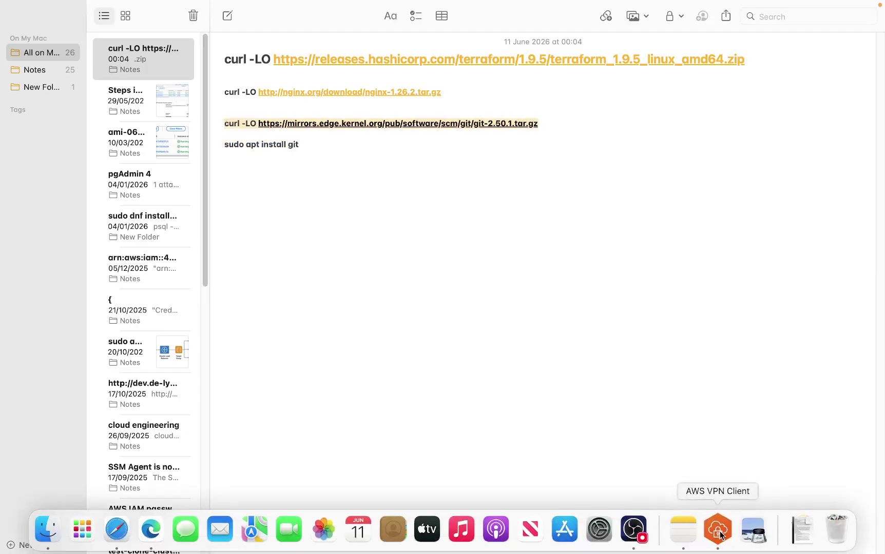
pyautogui.click(115, 545)
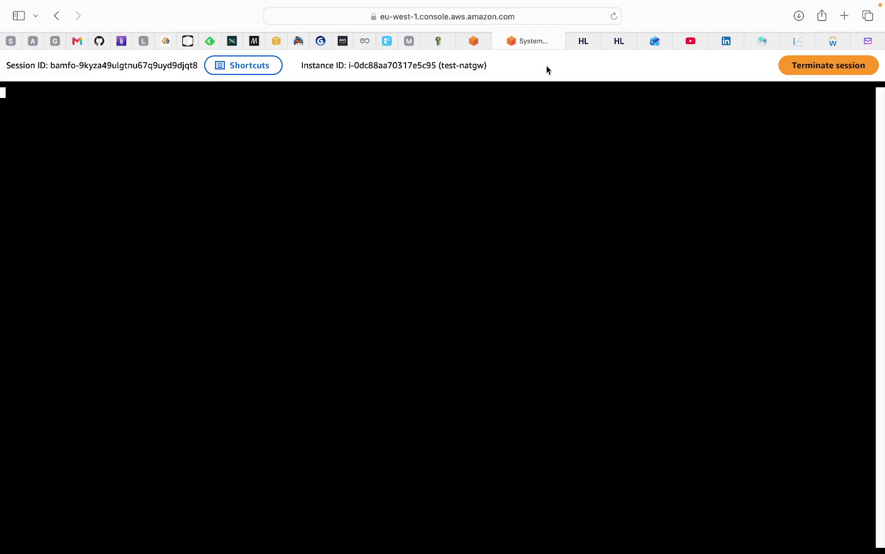
# Review the prvtrtb route table's routes and recheck the Session Manager terminal before leaving the session
pyautogui.click(481, 41)
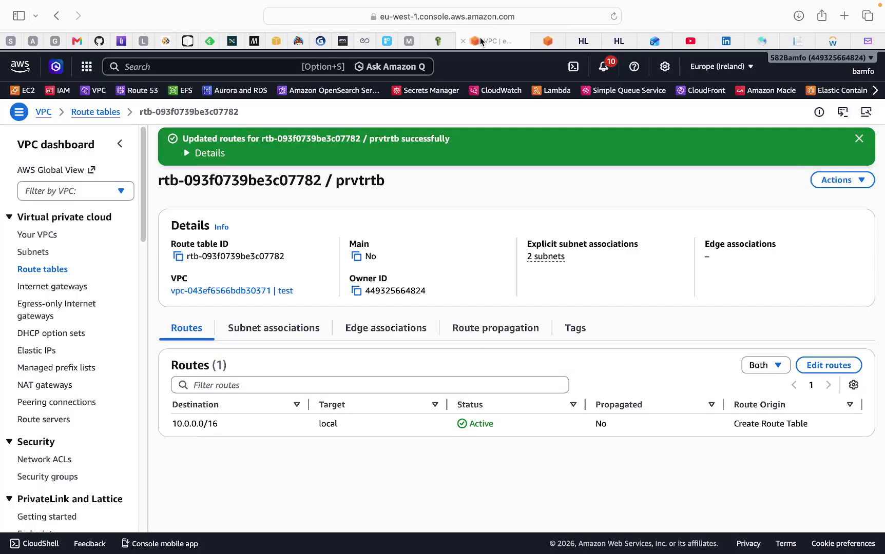
pyautogui.click(548, 41)
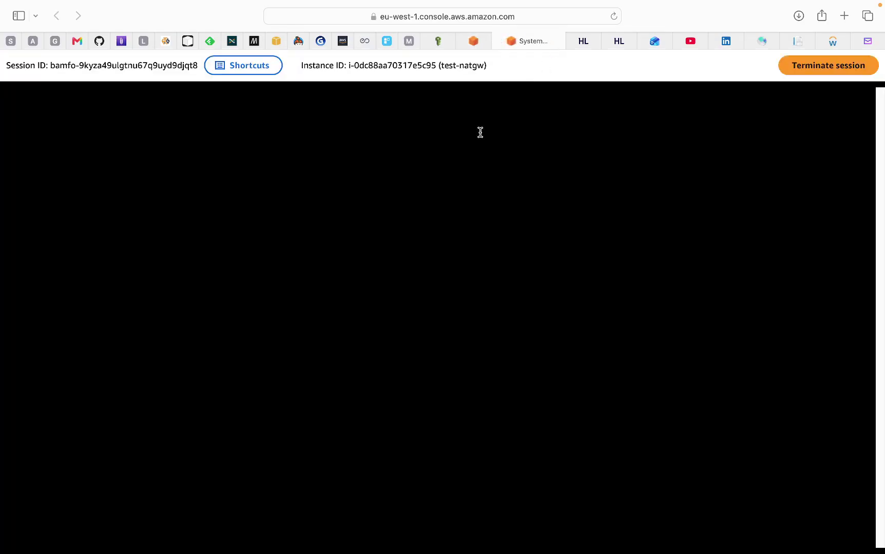
pyautogui.click(492, 41)
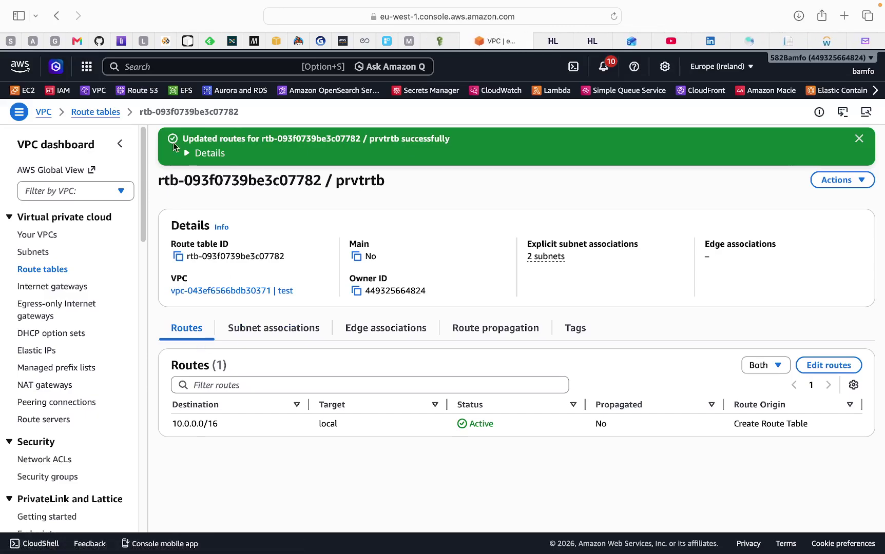
# Refresh the EC2 instances list, reopen the connection page for test-natgw and check its Session Manager connection status
pyautogui.click(277, 41)
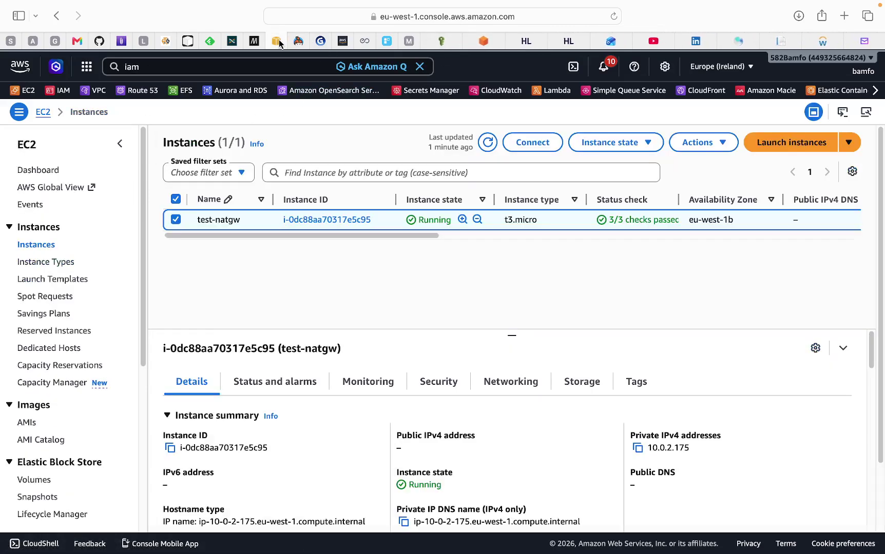
pyautogui.click(487, 143)
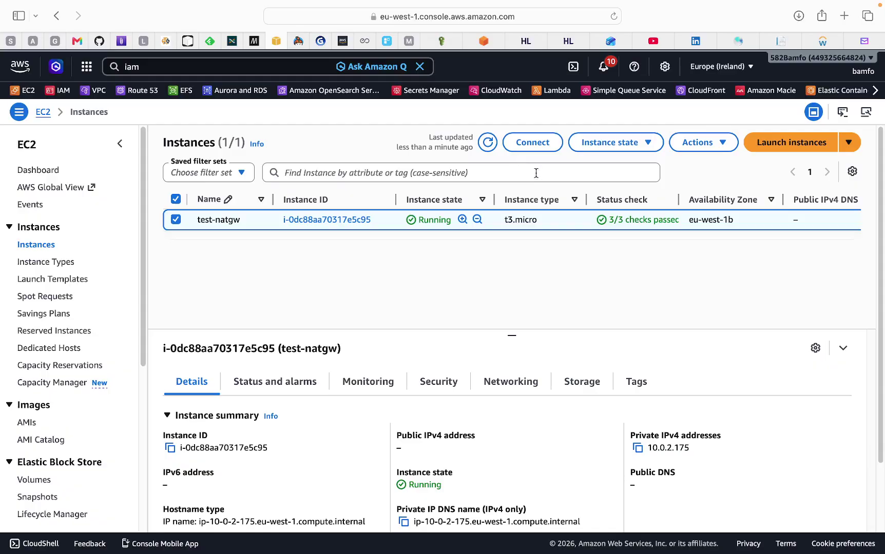
pyautogui.click(534, 146)
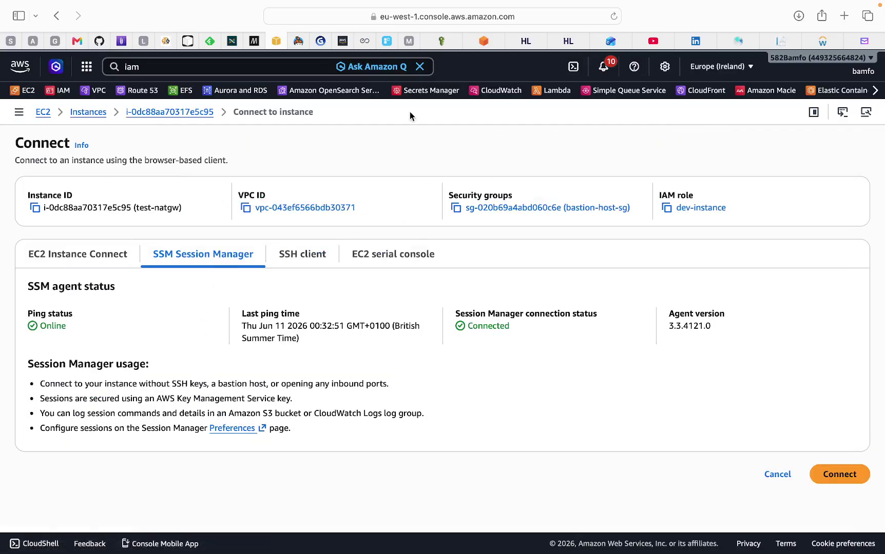
pyautogui.moveTo(621, 553)
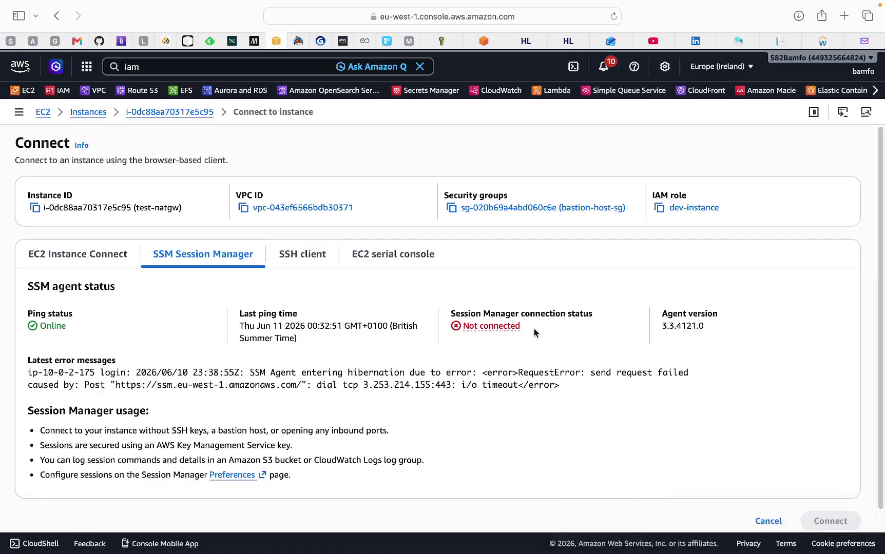
pyautogui.moveTo(516, 327); pyautogui.dragTo(485, 308)
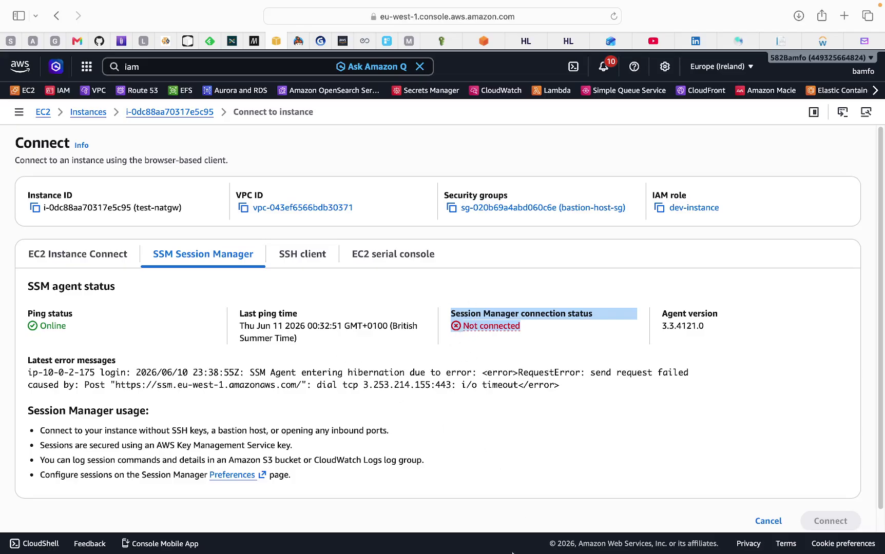
pyautogui.moveTo(513, 553)
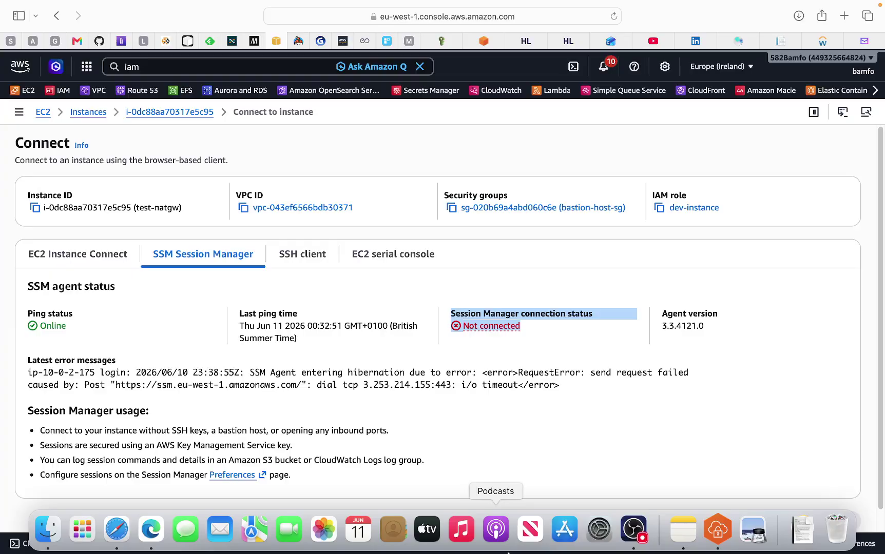